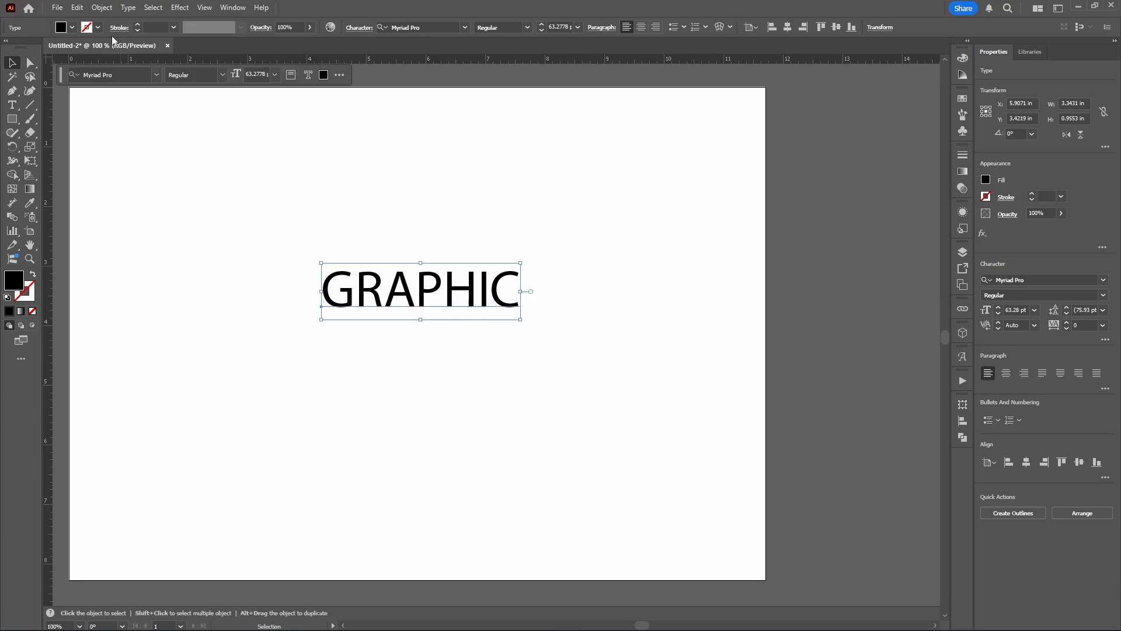
Step: Change the font of the GRAPHIC text to Franklin Gothic Heavy
key(space)
drag(541, 151, 418, 156)
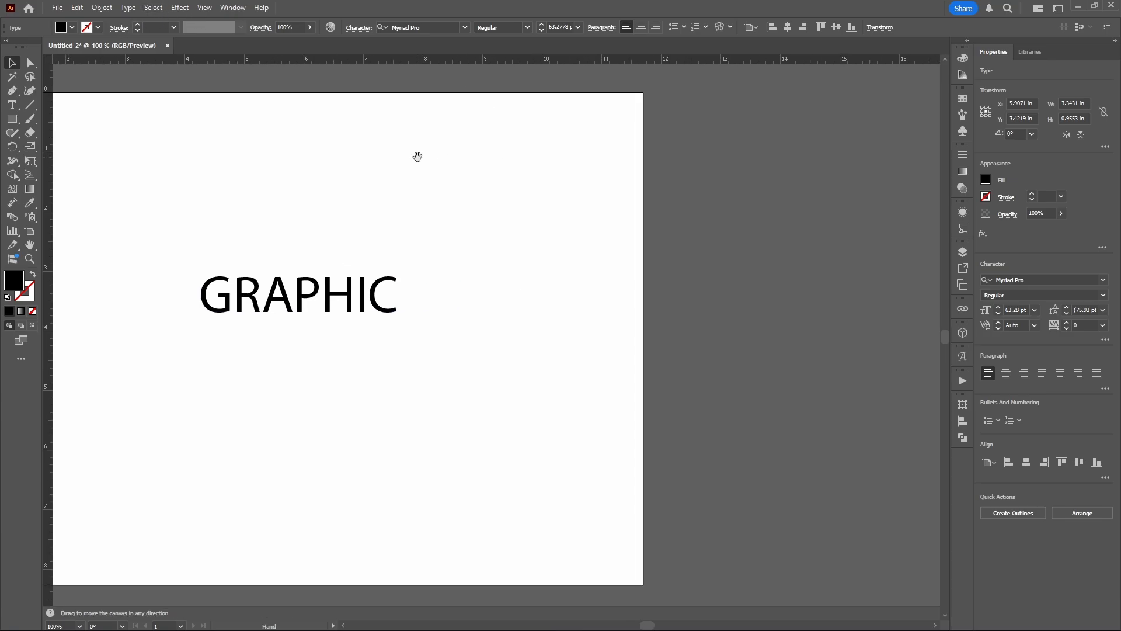
click(465, 27)
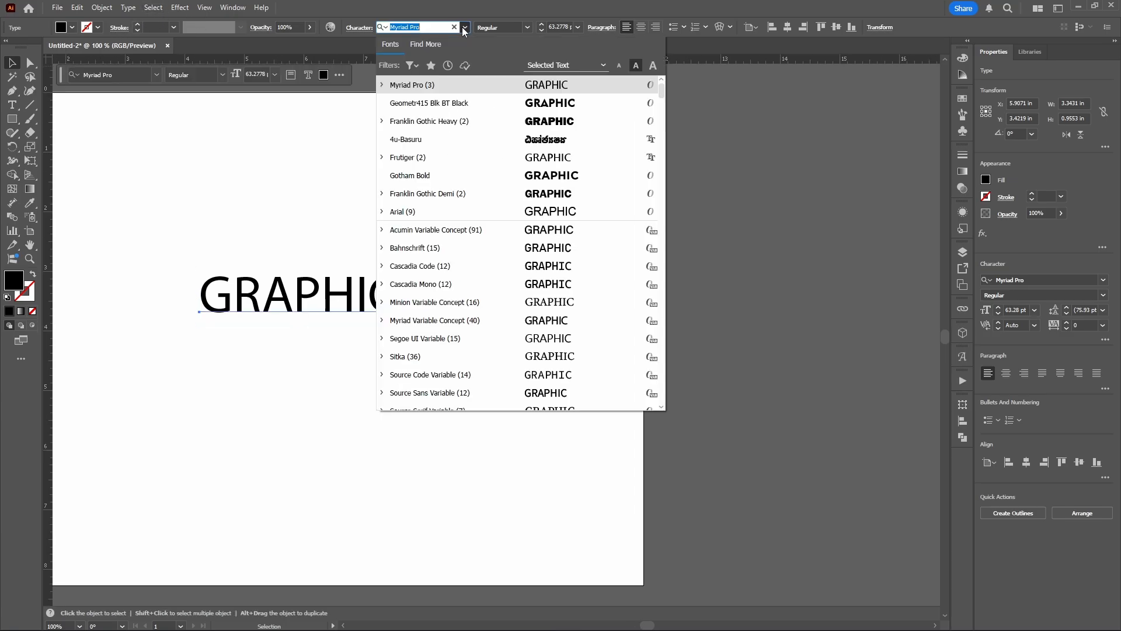
click(537, 124)
scroll(537, 124, left, 5)
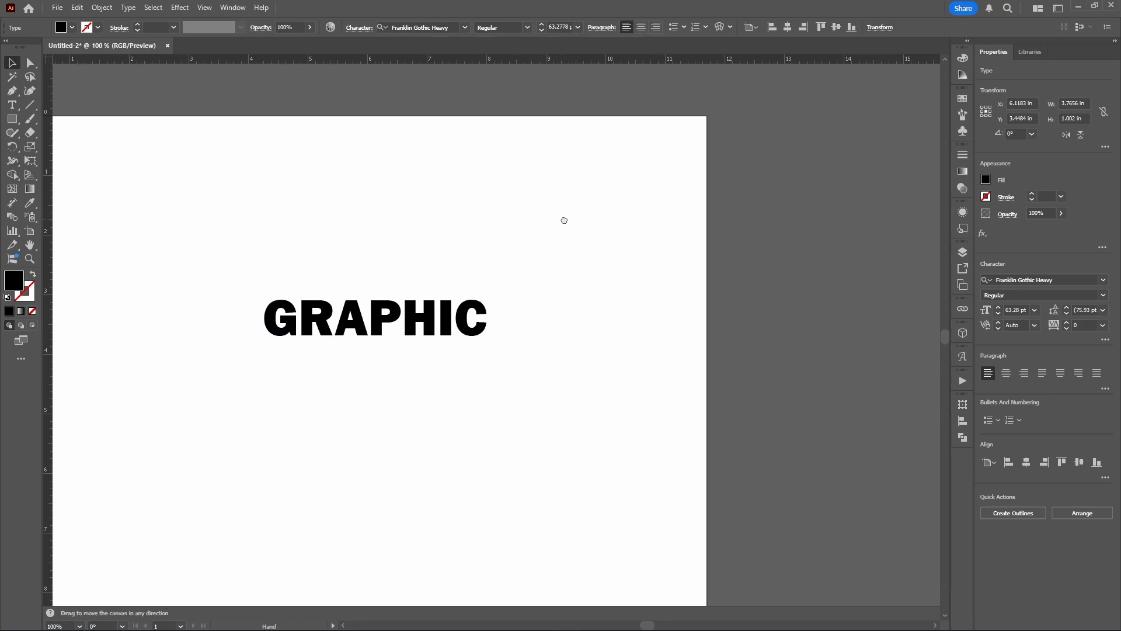
scroll(491, 315, right, 1)
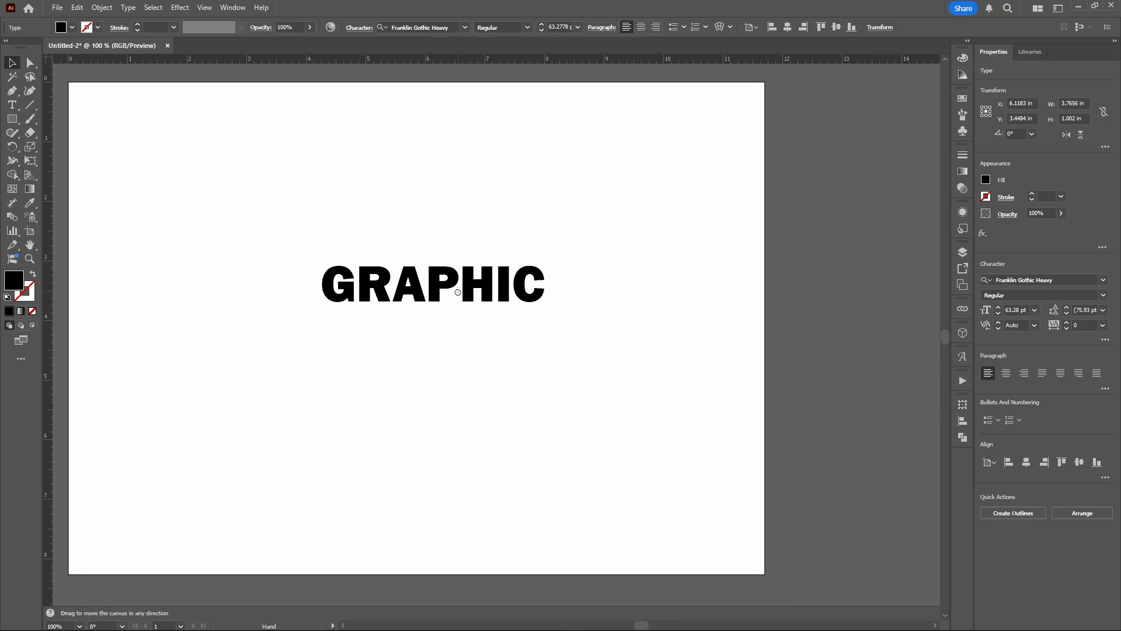
Step: Convert the GRAPHIC text to outlines
click(102, 8)
mouse_move(128, 8)
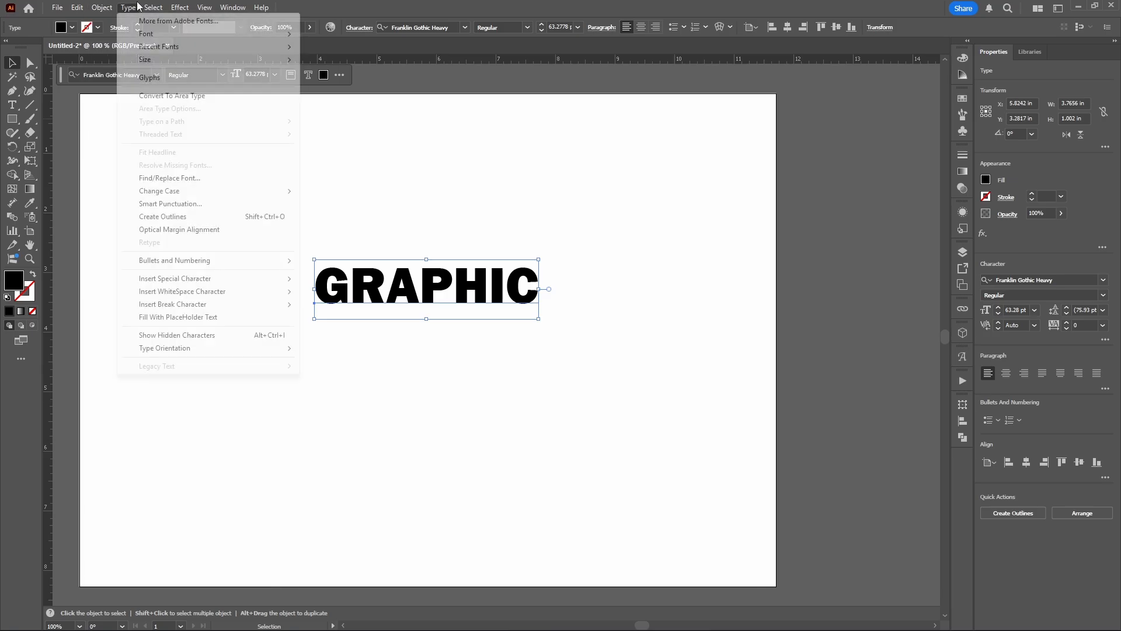
click(168, 217)
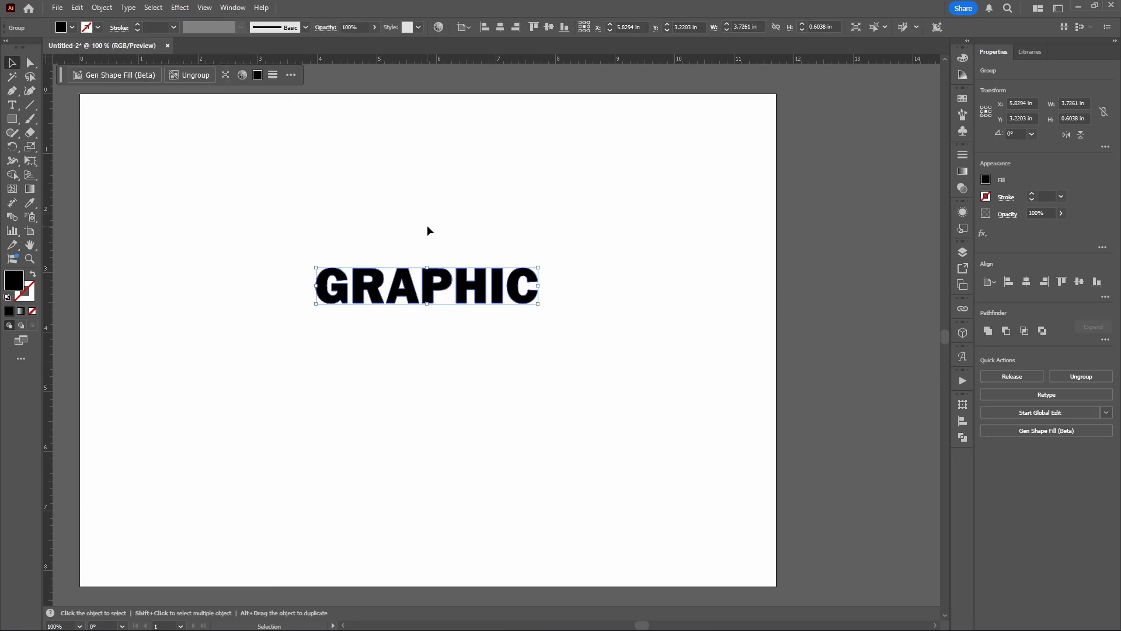
Step: Enlarge the outlined GRAPHIC lettering proportionally to about 7.63 in wide and reposition it near the artboard's centre
click(430, 230)
scroll(391, 368, down, 1)
click(409, 313)
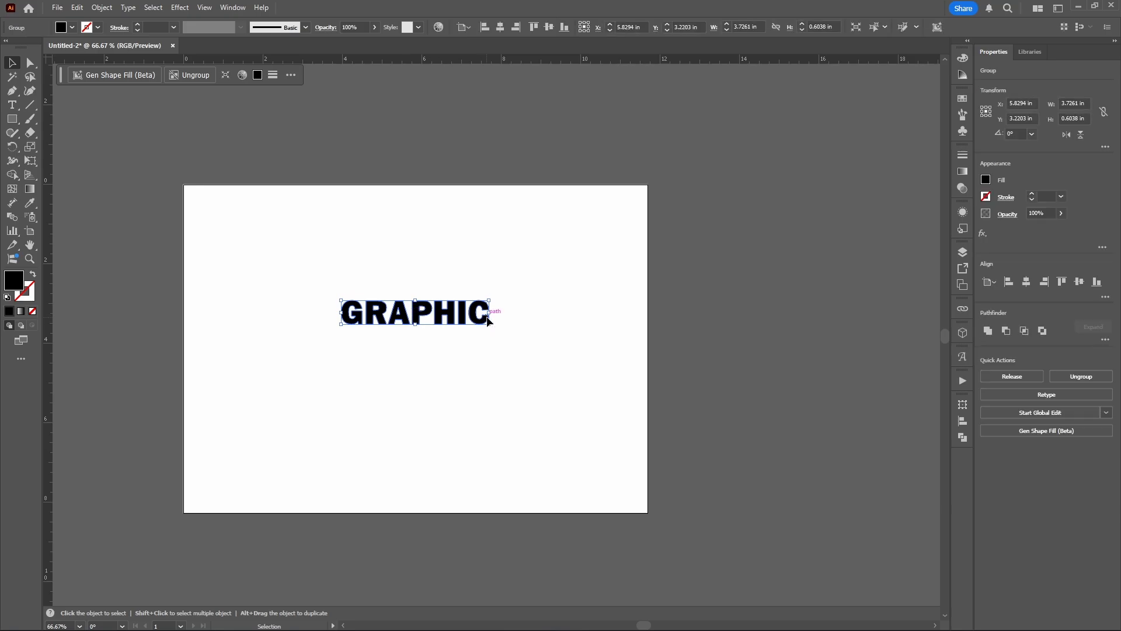
drag(490, 312, 572, 320)
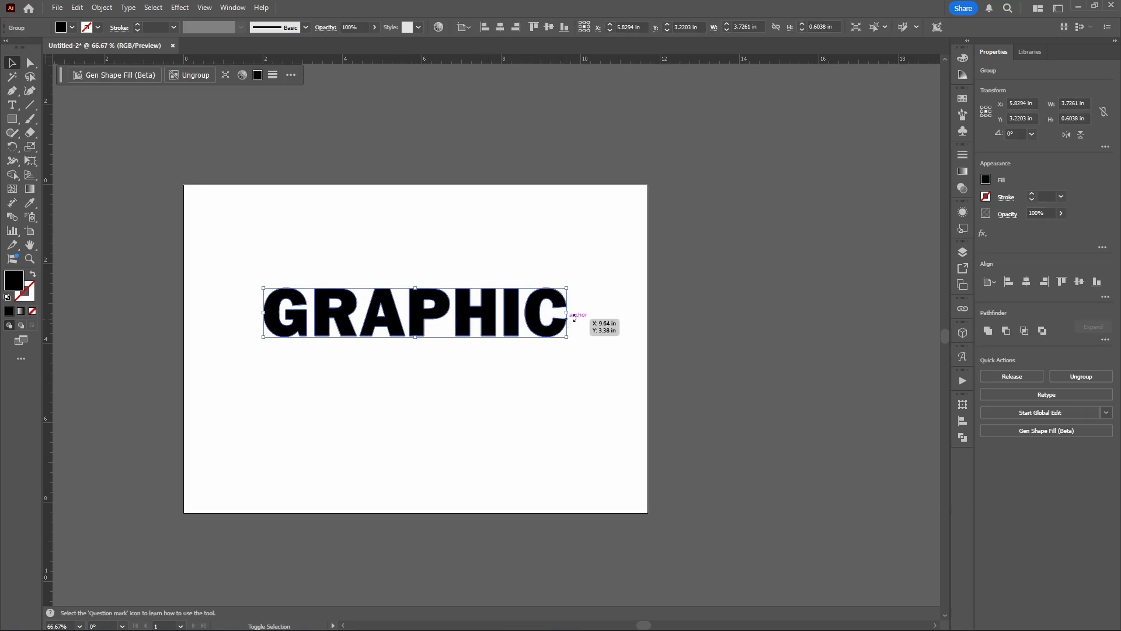
click(718, 317)
click(456, 334)
drag(456, 334, 475, 354)
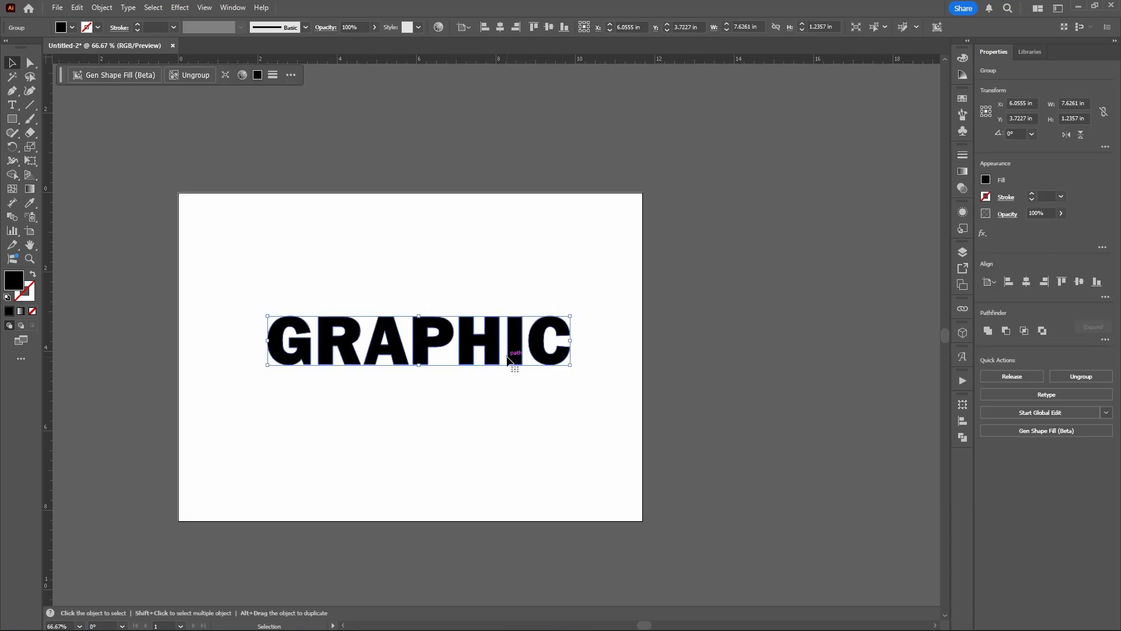
Step: Apply a linear gradient fill to the lettering and set its starting colour stop to orange FFAB15
click(22, 311)
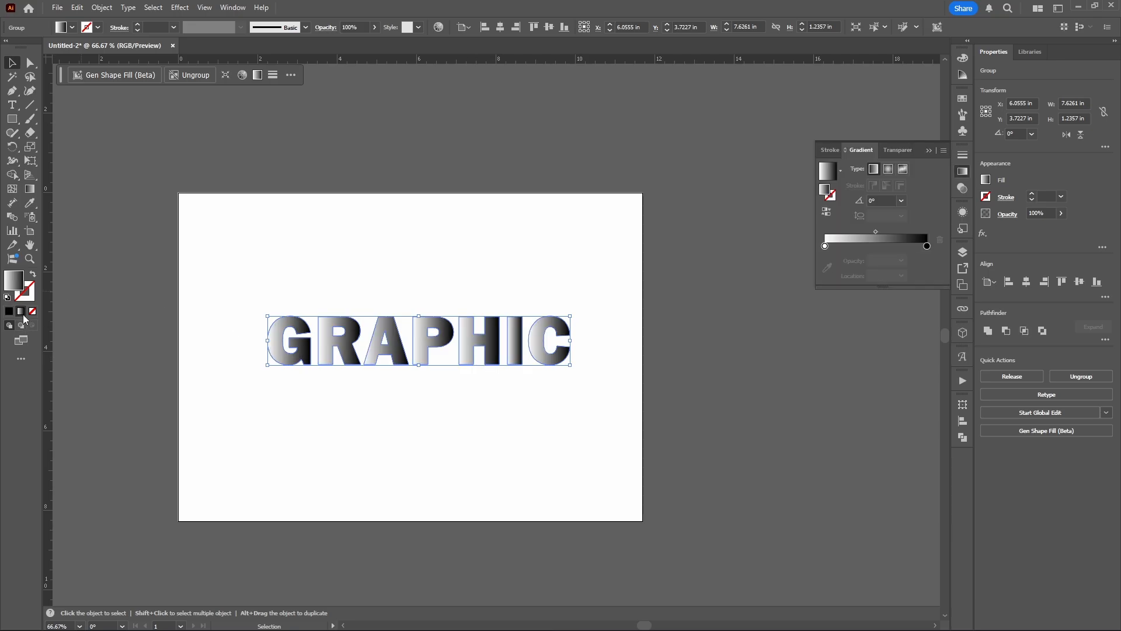
click(548, 213)
click(508, 333)
click(825, 247)
double_click(825, 246)
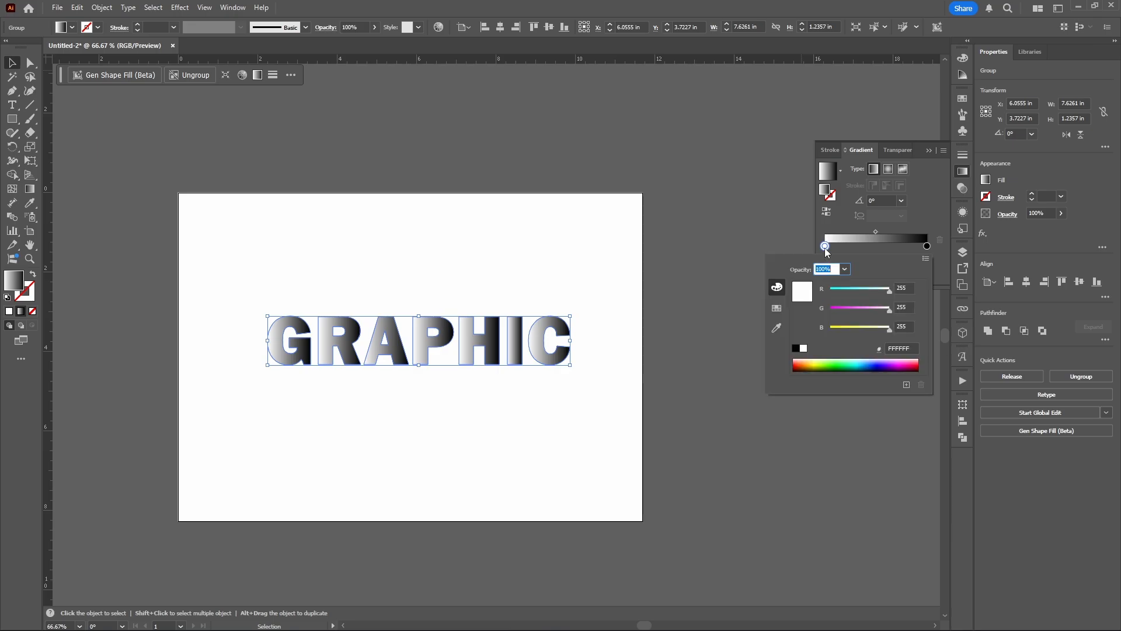
click(807, 363)
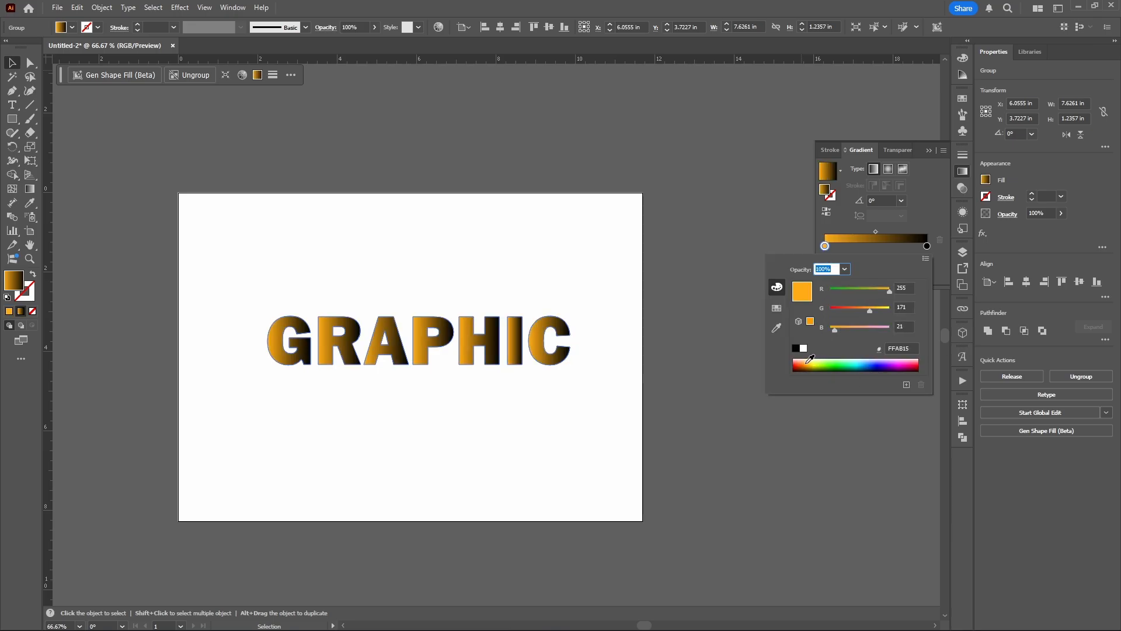
Step: Add a middle gradient stop at about 52% and recolour the end stop to a light peach orange
click(877, 246)
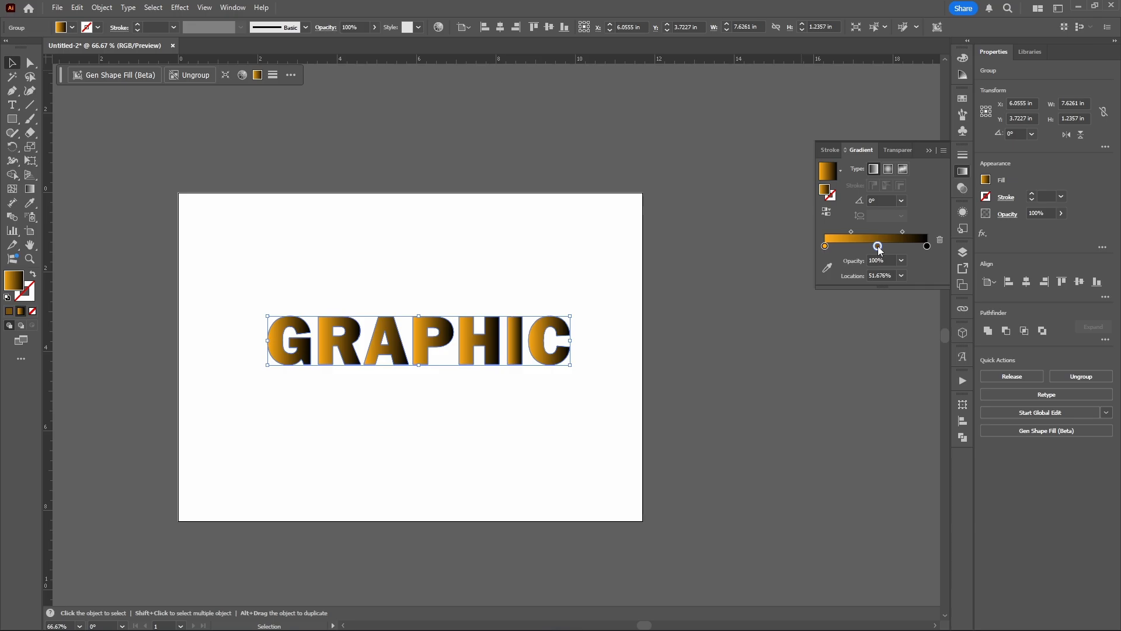
double_click(878, 246)
click(934, 245)
click(927, 246)
double_click(927, 246)
click(812, 361)
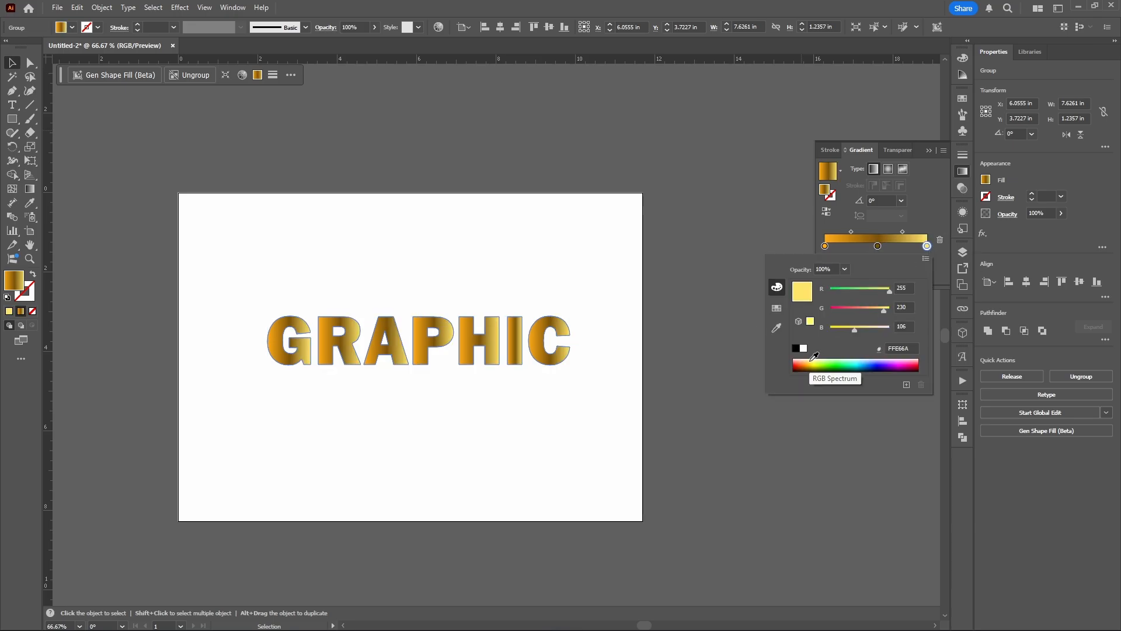
drag(880, 307, 871, 307)
Step: Recolour the middle gradient stop to a vivid orange, FC6F00
double_click(878, 246)
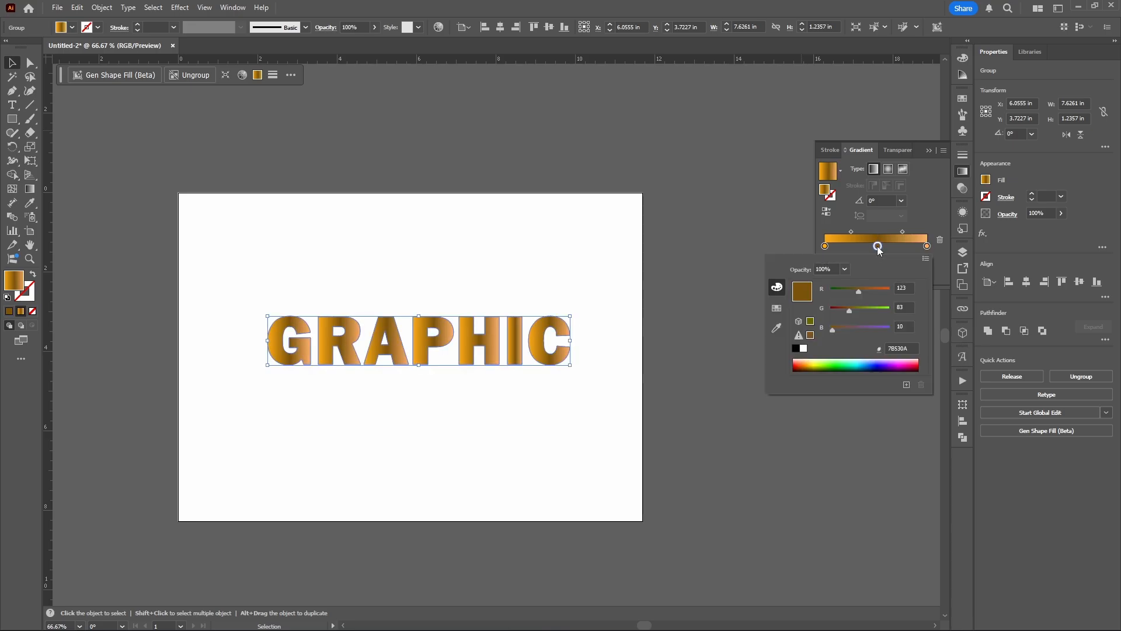
drag(863, 290, 878, 290)
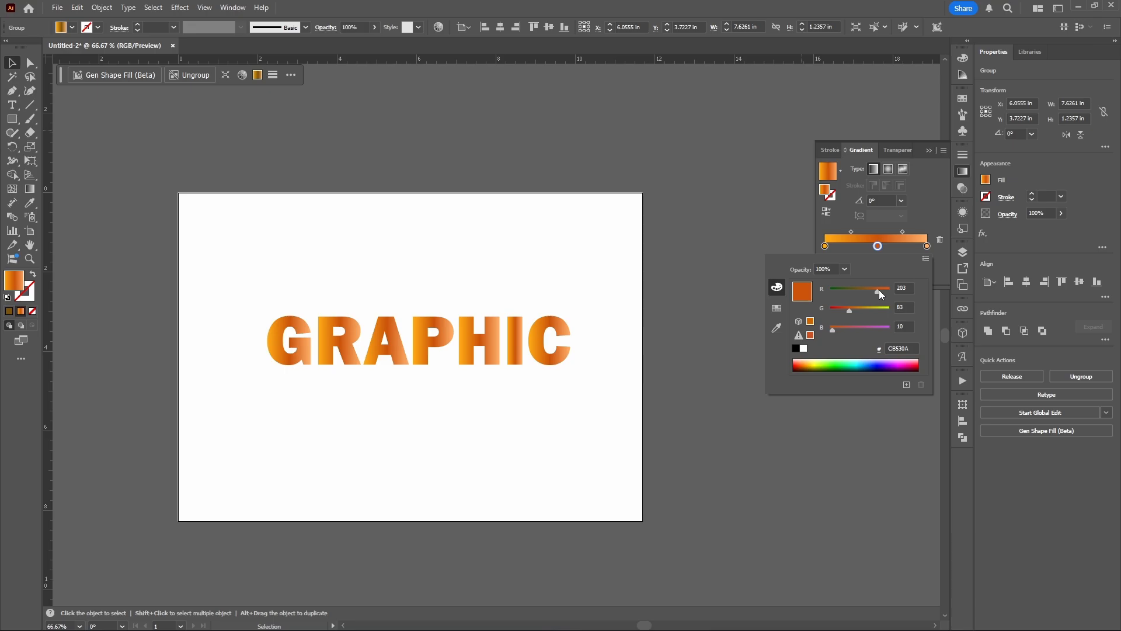
click(809, 360)
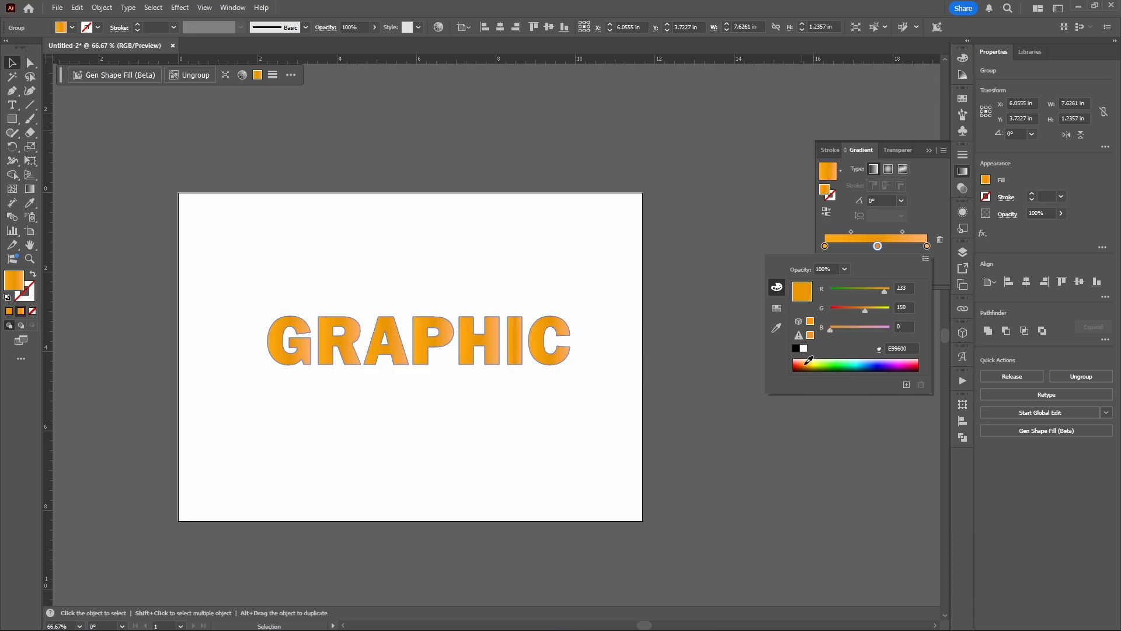
click(809, 360)
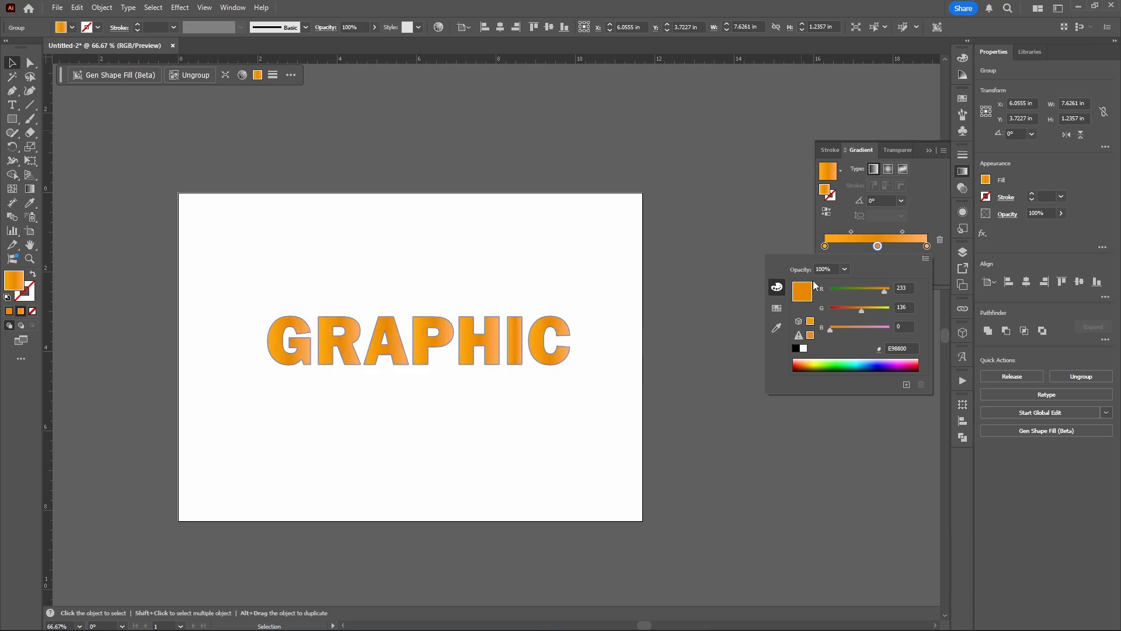
click(811, 359)
drag(811, 360, 887, 300)
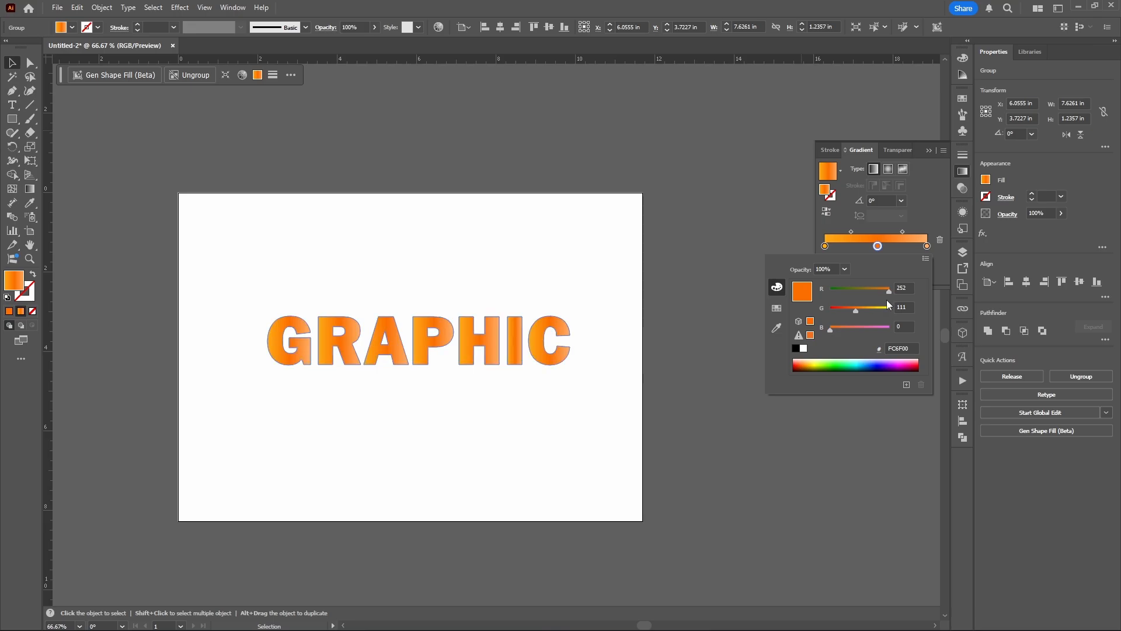
Step: Set the gradient angle to -40° and recolour its starting stop to dark orange BF6500
click(886, 201)
scroll(886, 200, down, 13)
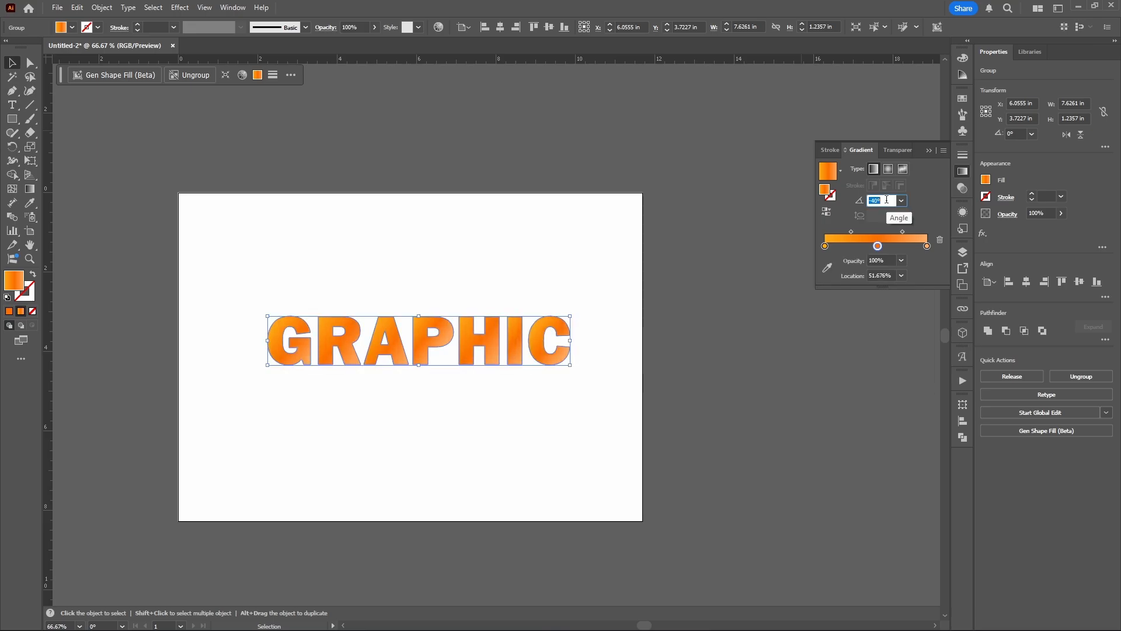
double_click(825, 246)
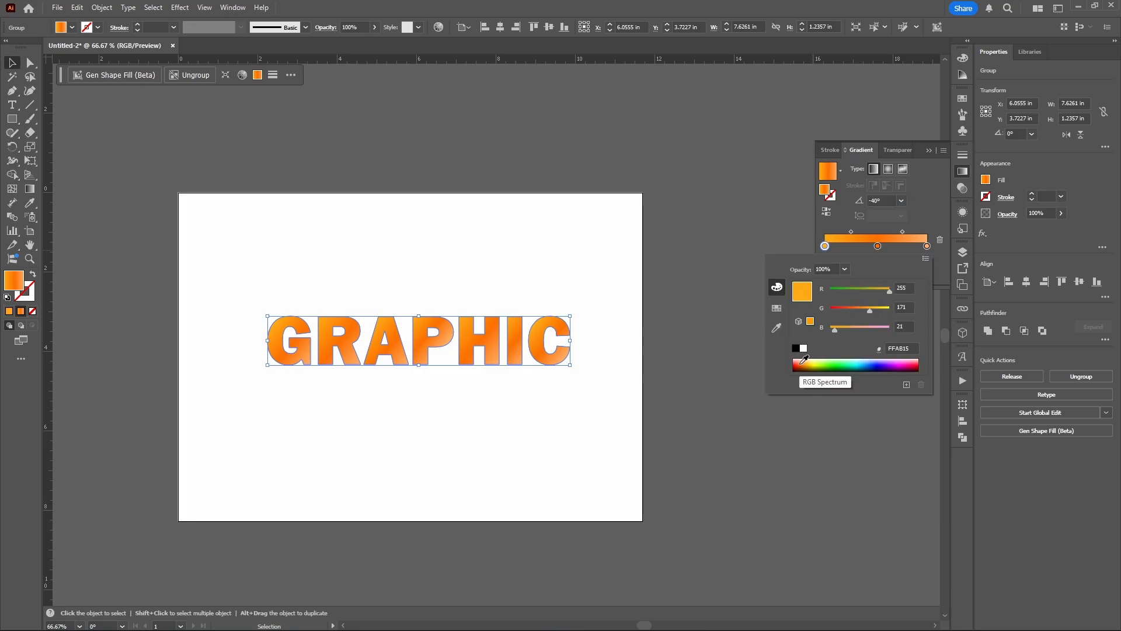
click(809, 361)
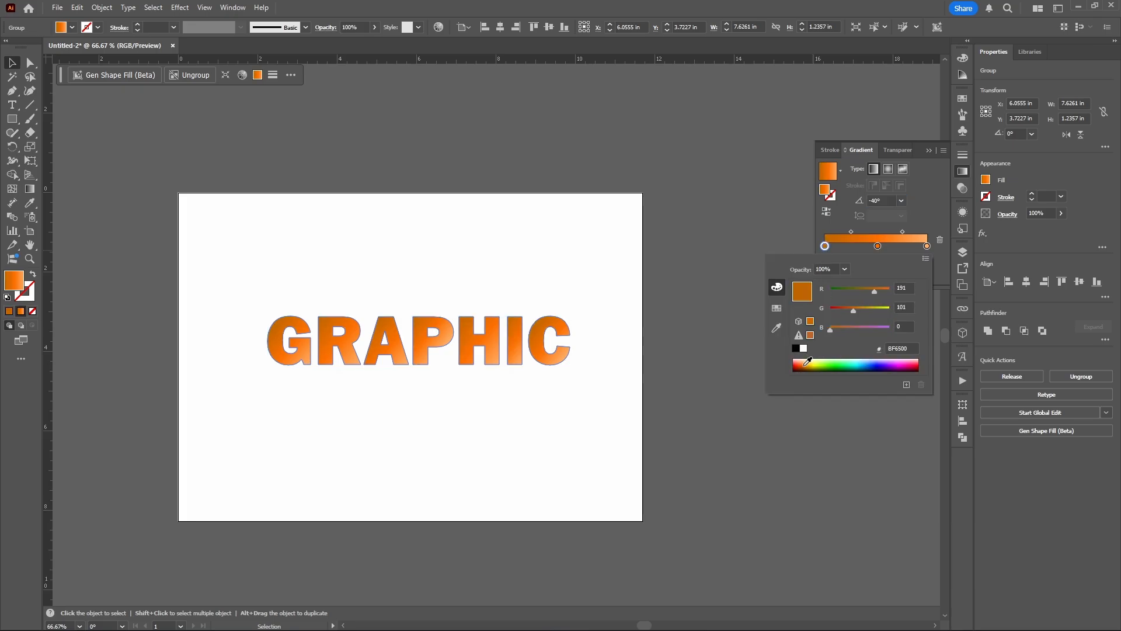
click(723, 289)
click(721, 288)
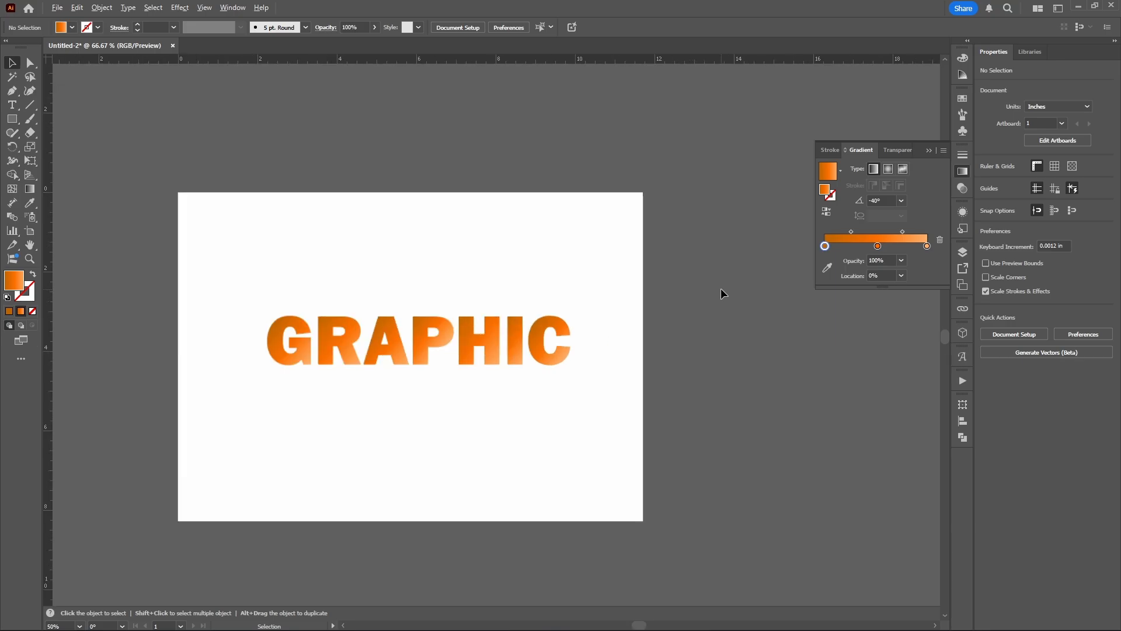
drag(721, 289, 738, 254)
key(m)
drag(229, 134, 269, 170)
click(9, 311)
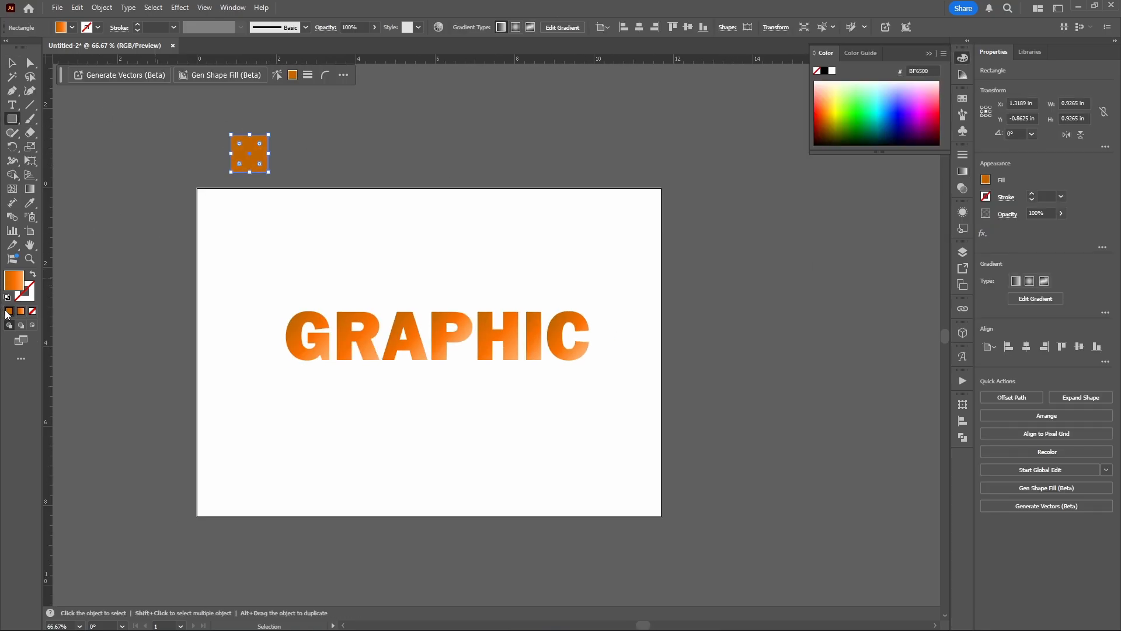
click(114, 156)
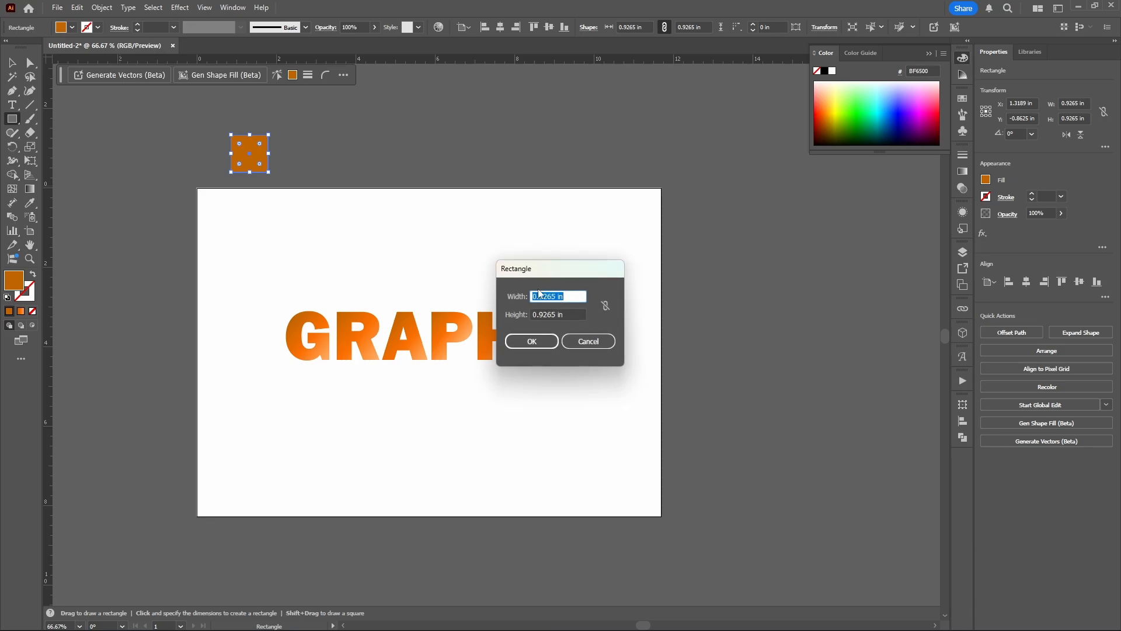
click(602, 345)
key(v)
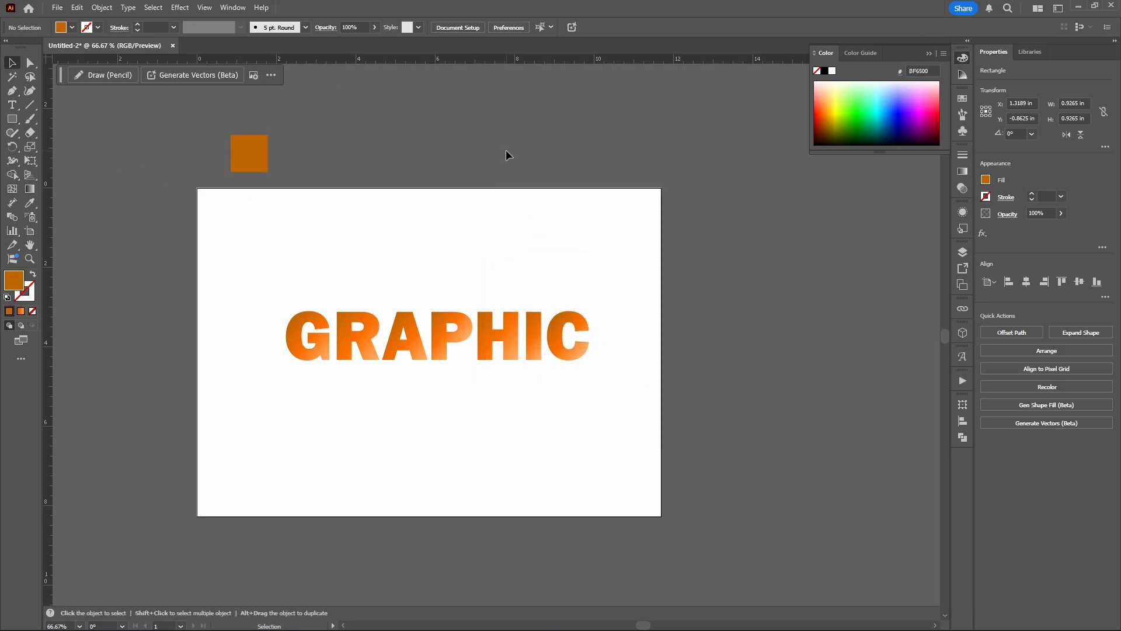
scroll(405, 193, down, 1)
scroll(249, 173, up, 2)
key(Delete)
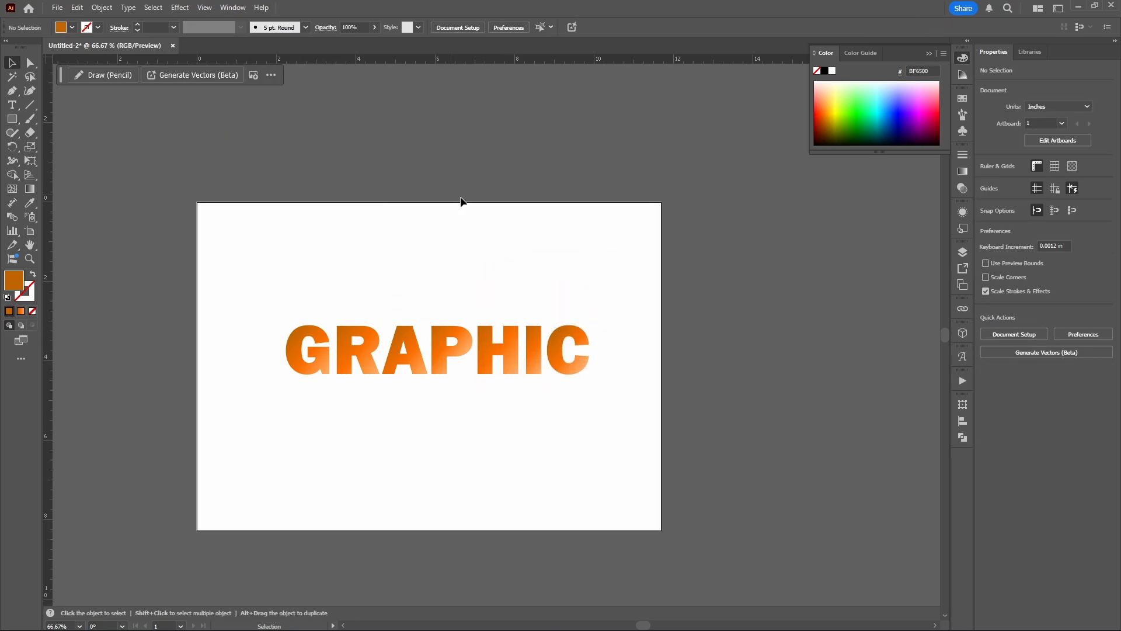
Step: Apply the 3D Extrude effect to the gradient-filled GRAPHIC lettering
click(498, 355)
drag(504, 293, 492, 260)
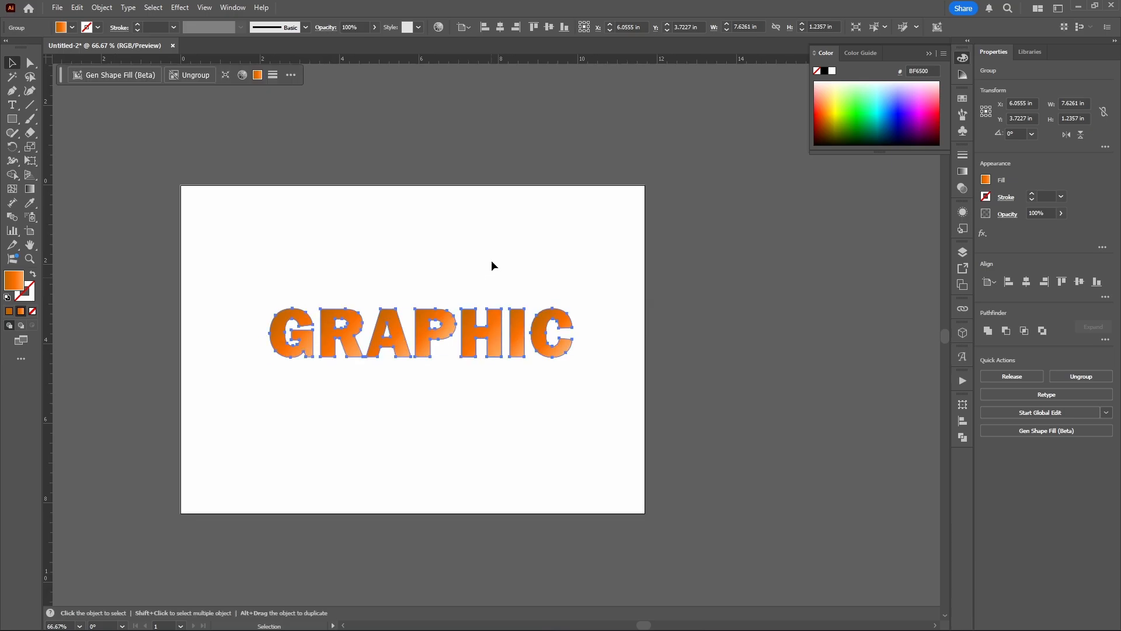
click(177, 7)
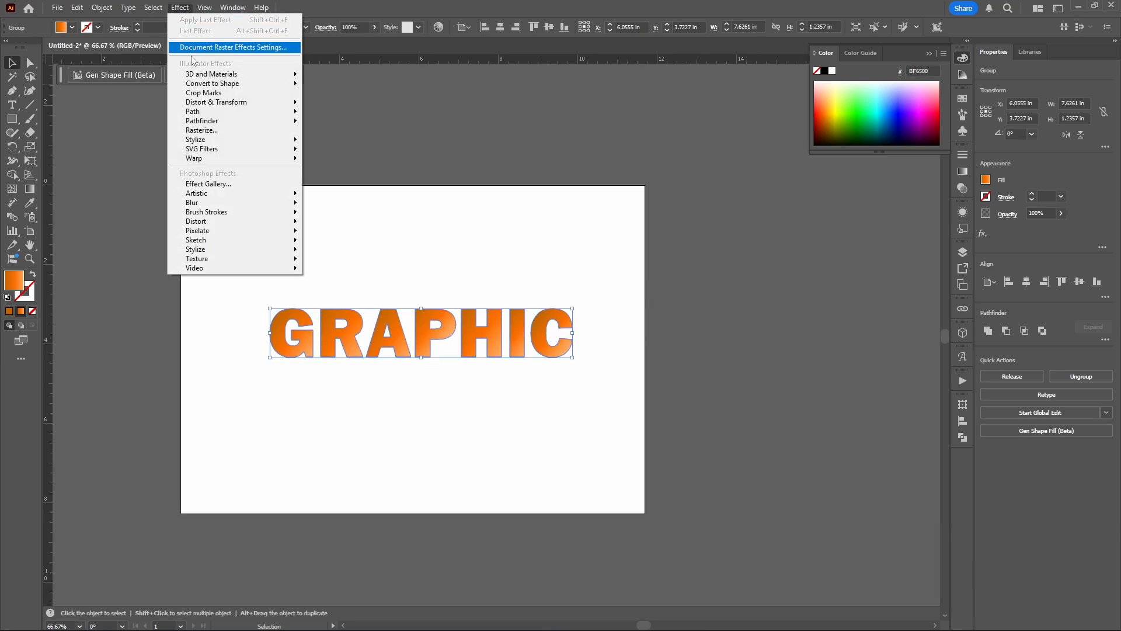
mouse_move(212, 74)
click(332, 75)
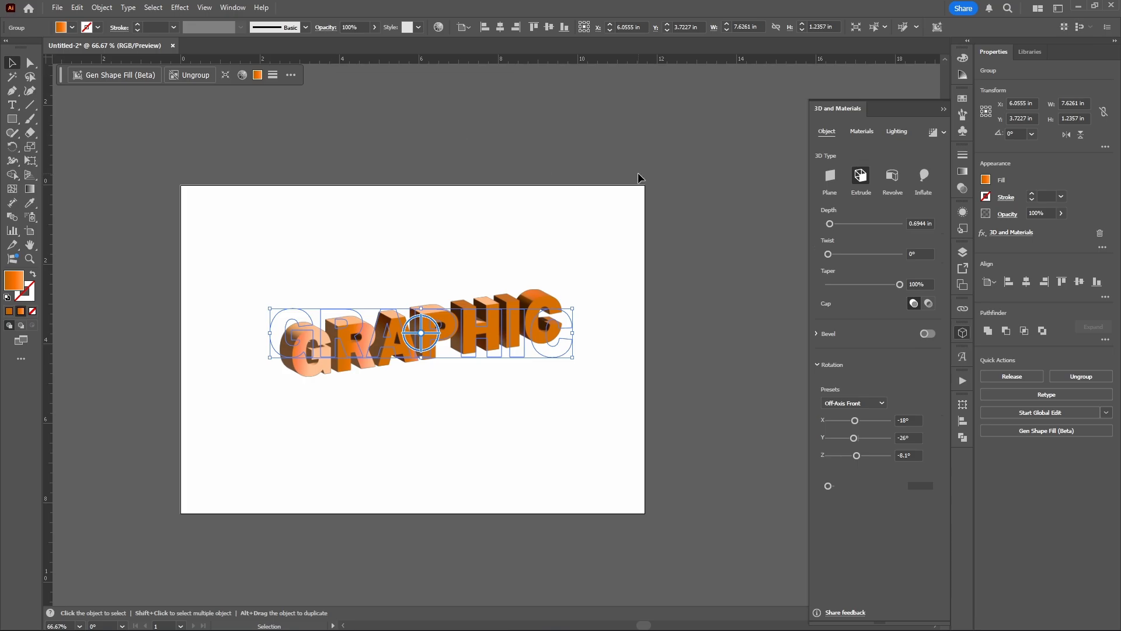
Step: Set the X, Y and Z rotation of the extruded lettering to 0°
click(914, 420)
text(0)
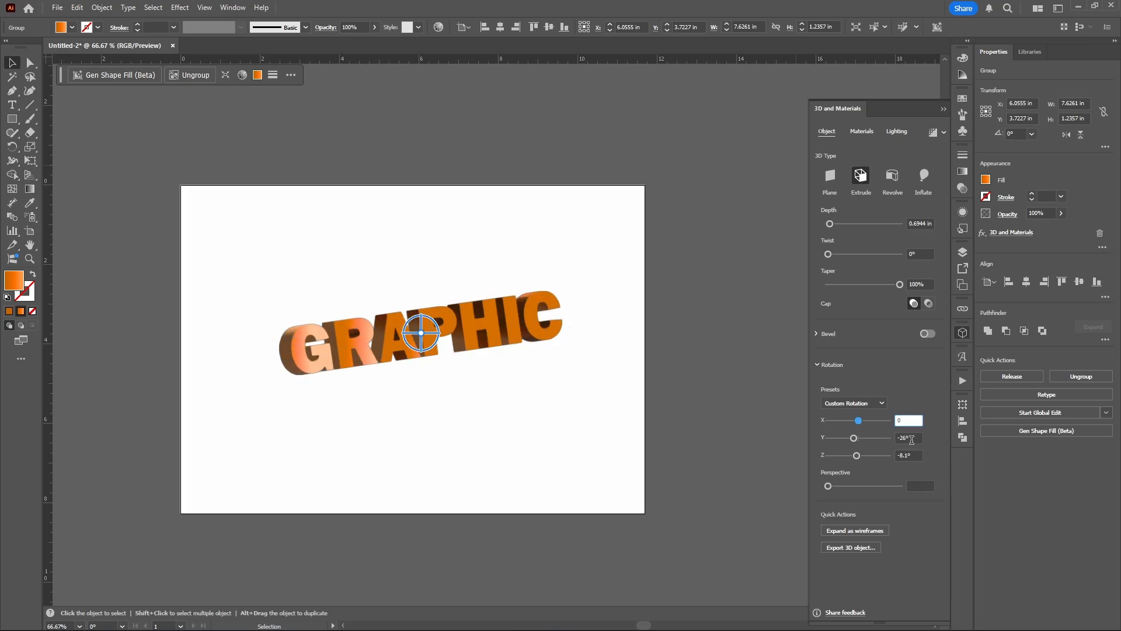
click(911, 439)
text(0)
click(914, 456)
text(0)
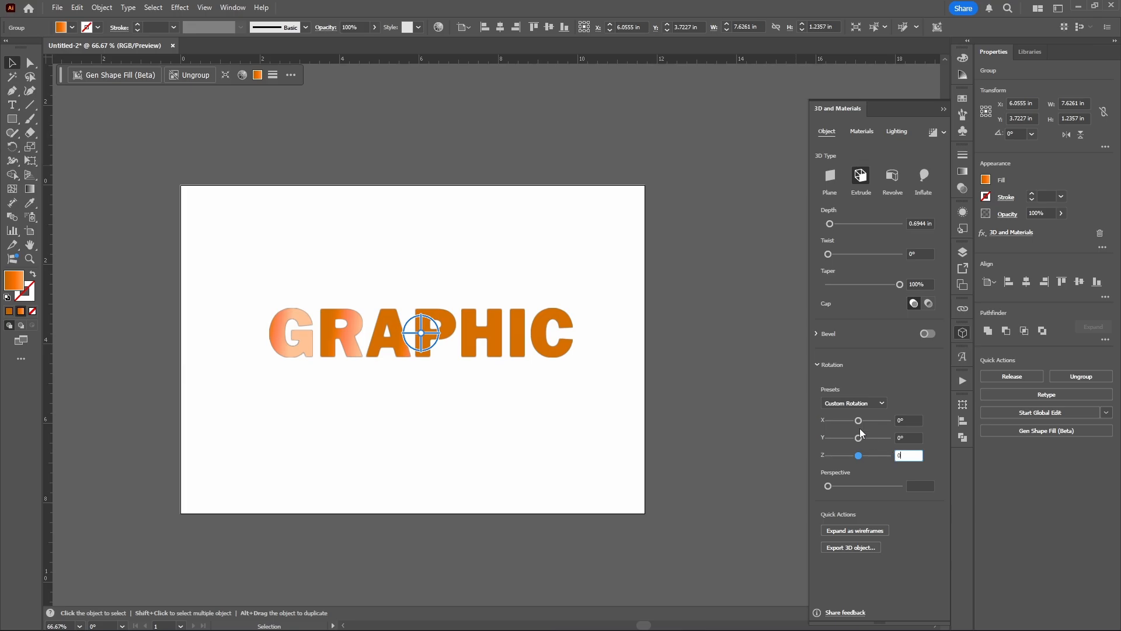
key(Return)
click(554, 344)
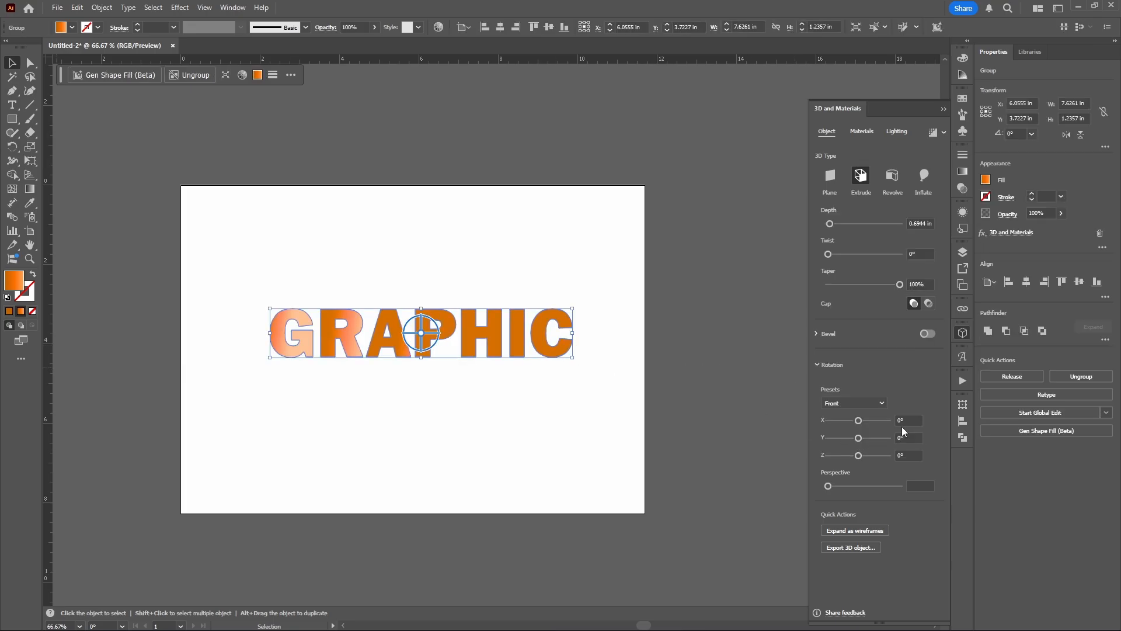
Step: Set the X rotation of the extruded GRAPHIC lettering to 8°
click(902, 420)
text(5)
key(Return)
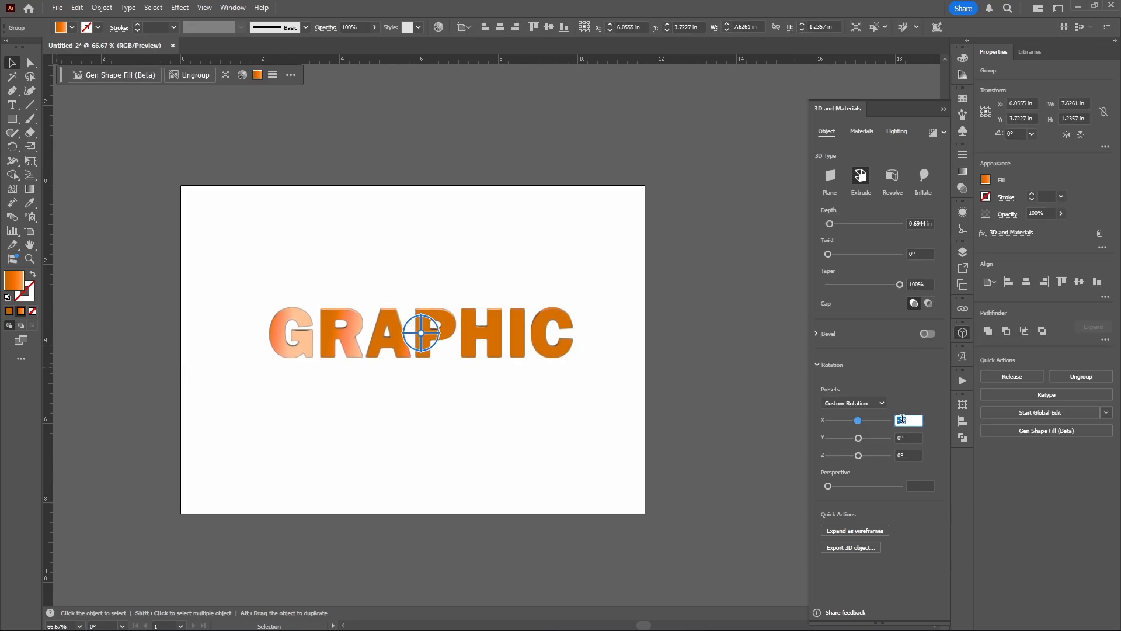
key(Up)
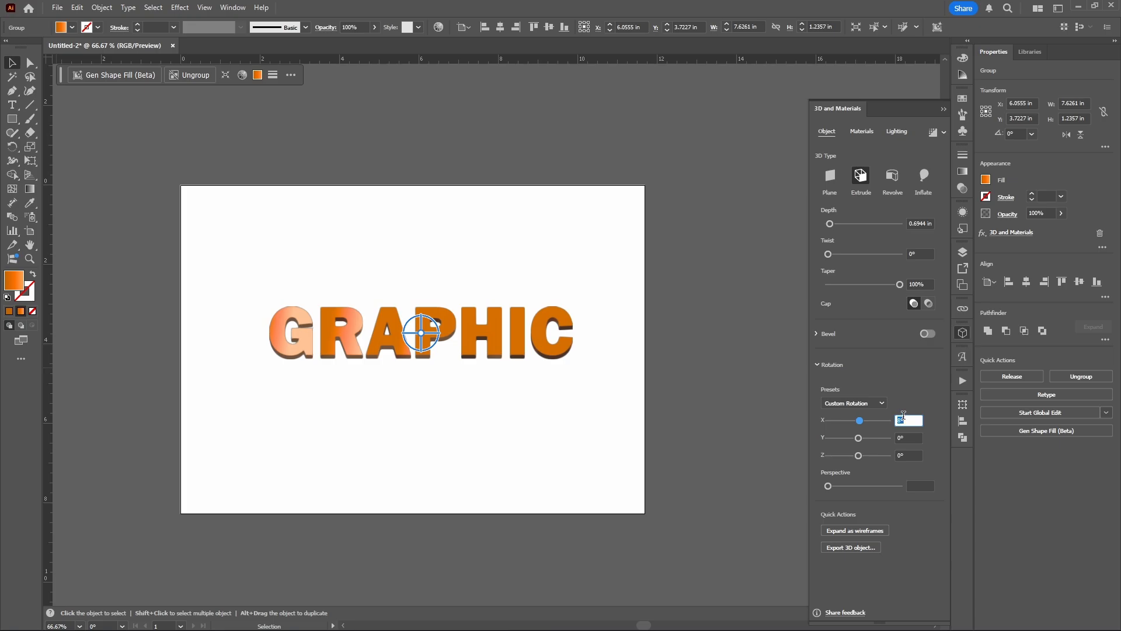
Step: Set the extrusion depth of the lettering to 4.9722 in and its taper to 54%
click(838, 224)
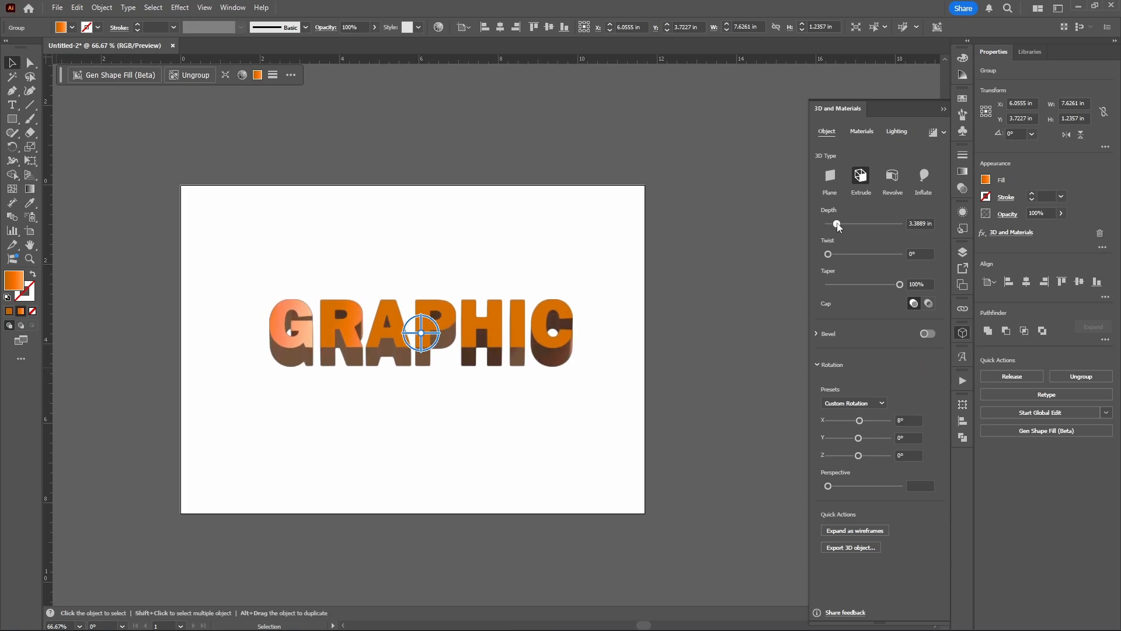
drag(838, 223, 841, 224)
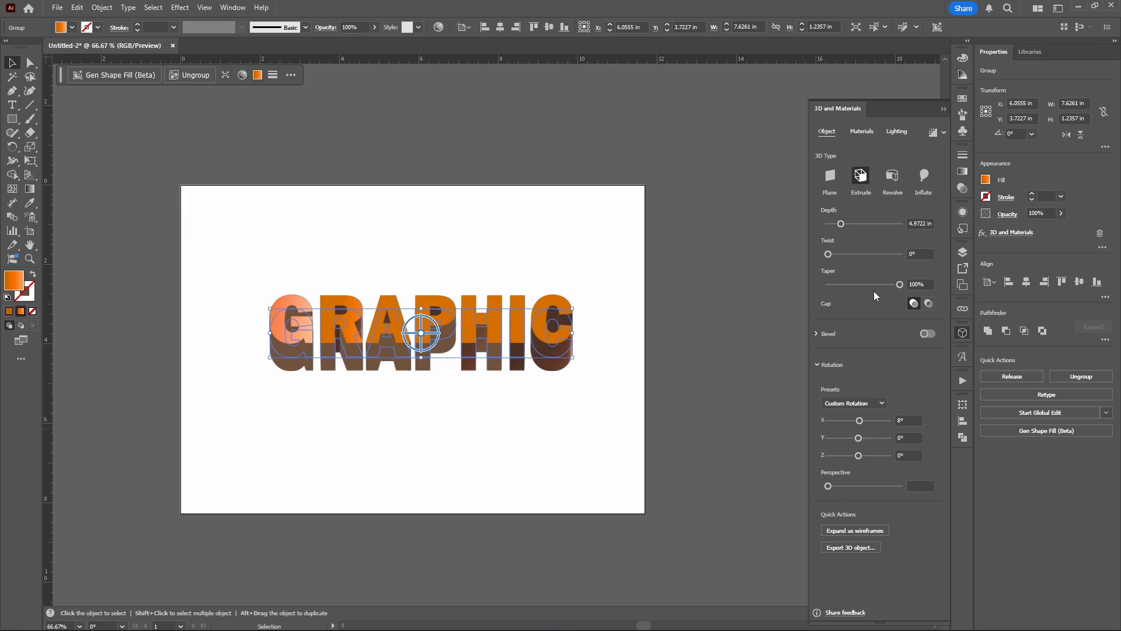
mouse_move(884, 283)
mouse_down()
mouse_move(840, 293)
mouse_move(868, 297)
mouse_up()
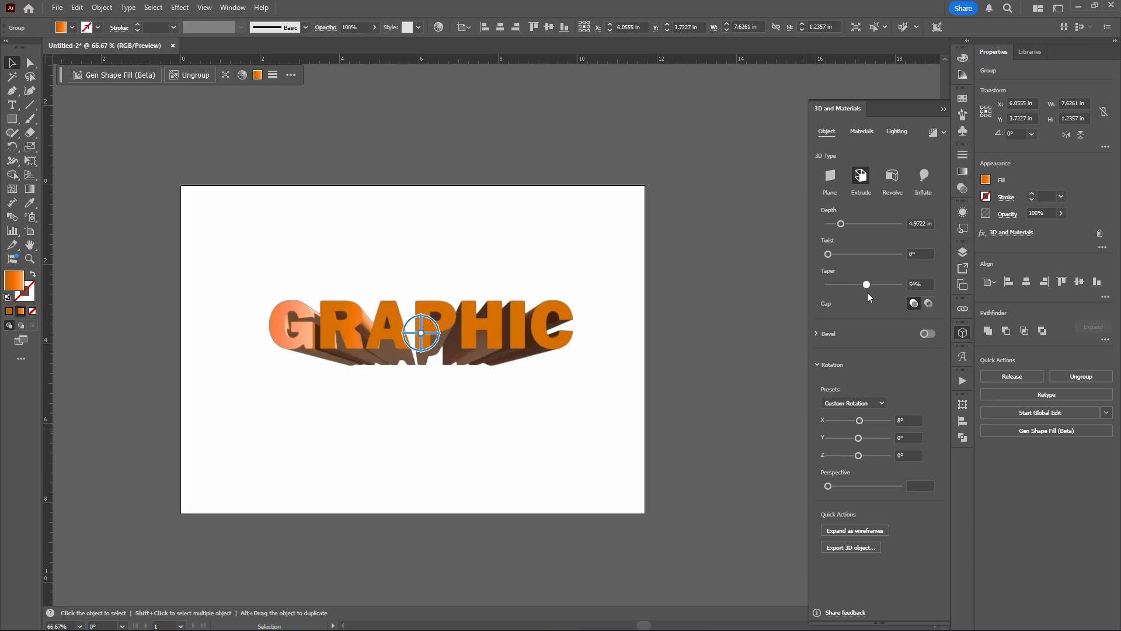
Step: Readjust the X rotation of the tapered lettering to 8° and deselect it
click(904, 419)
key(Up)
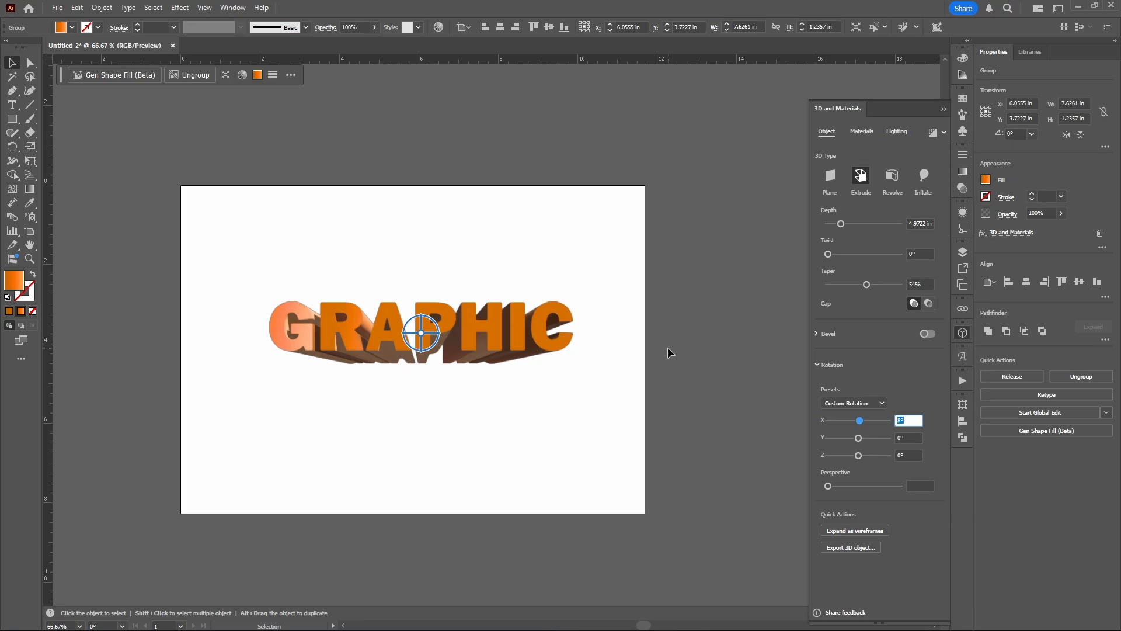
click(748, 256)
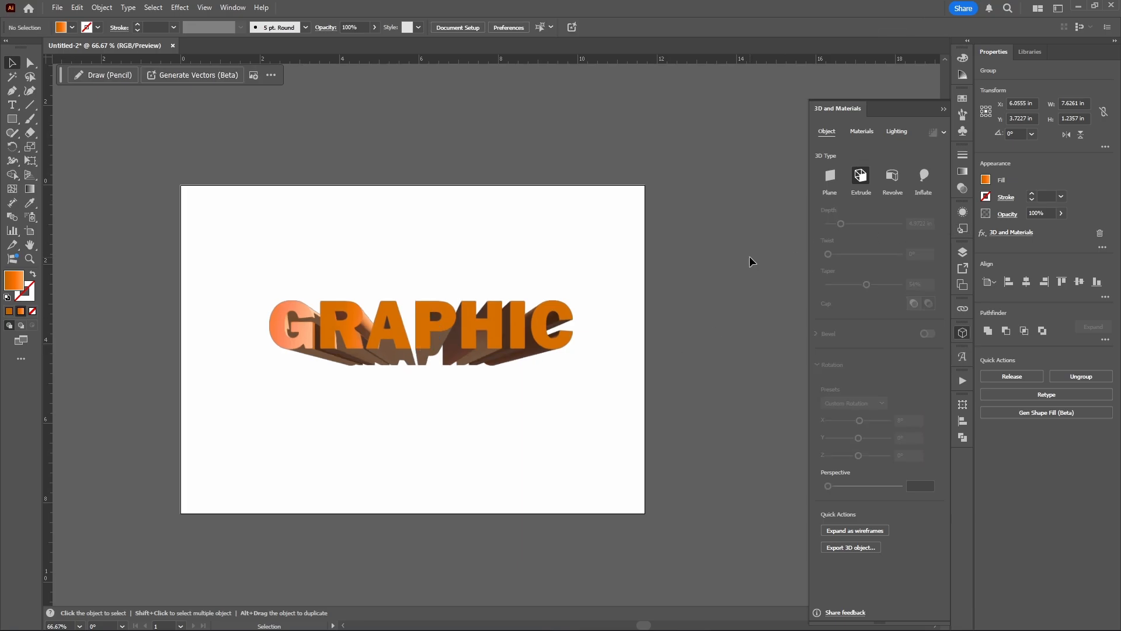
Step: Duplicate the extruded lettering below the original and give the copy the Inflate 3D type with 100% volume
click(476, 330)
drag(464, 336, 473, 363)
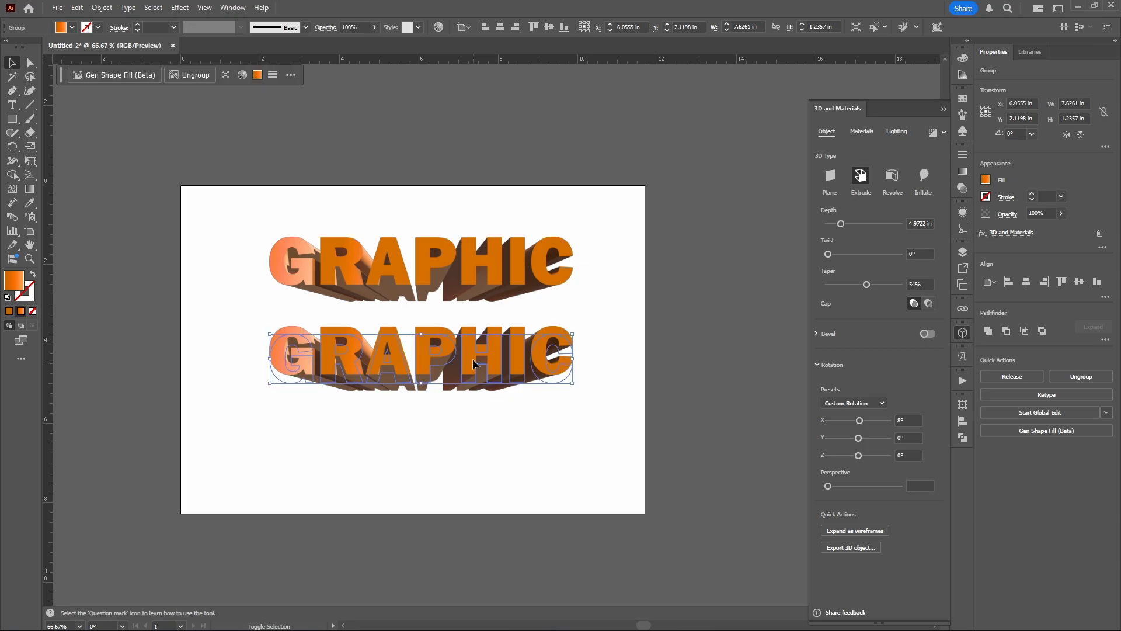
click(923, 180)
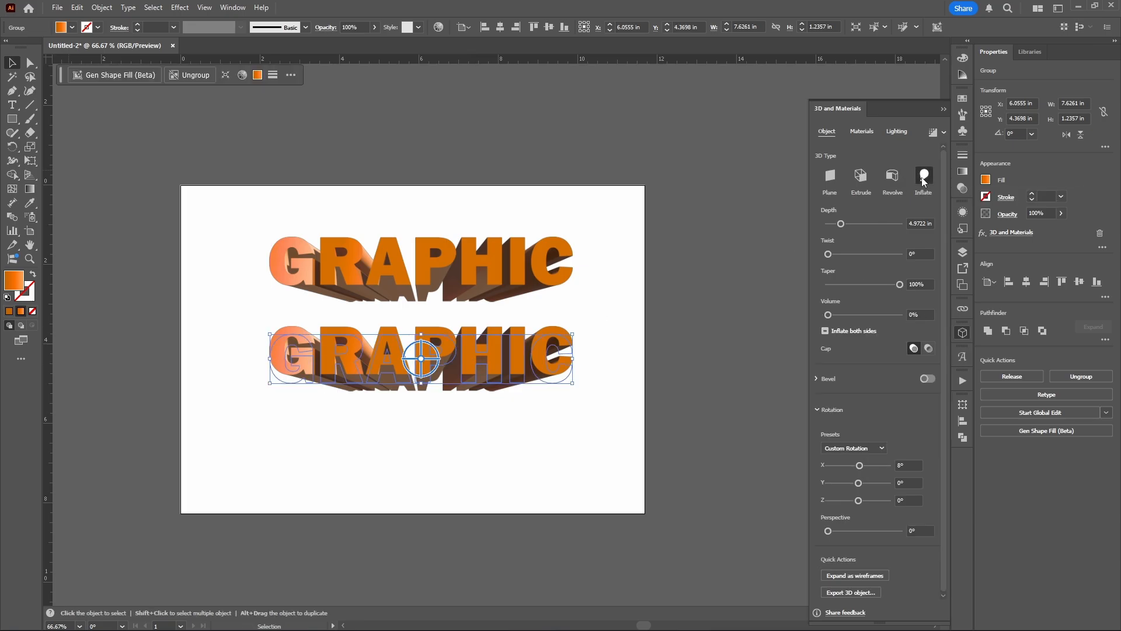
click(693, 338)
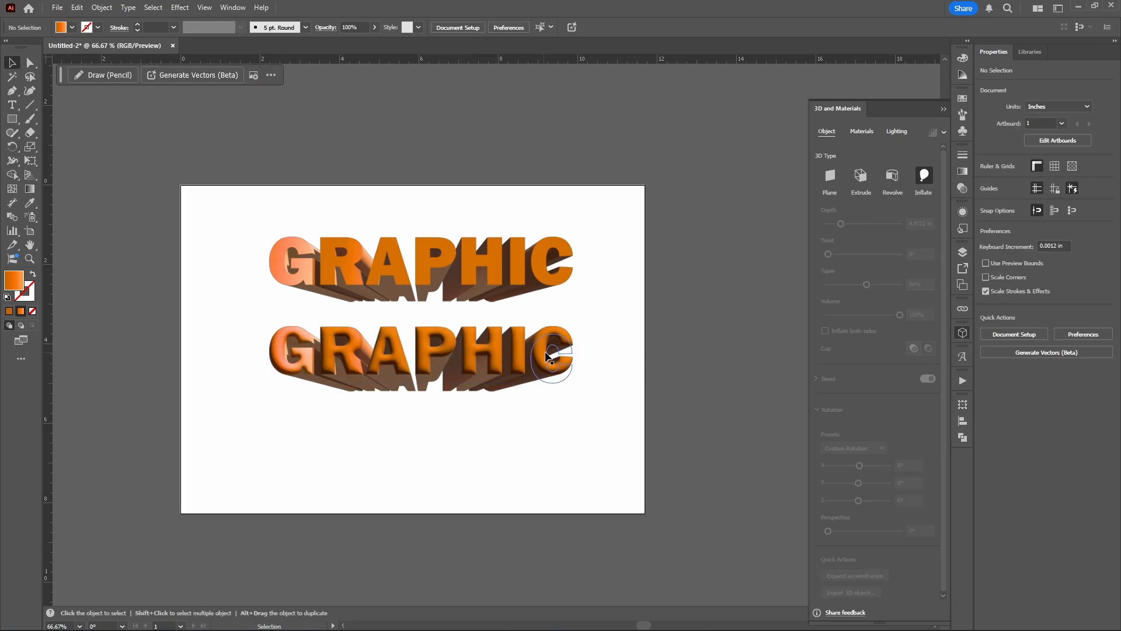
Step: Move the inflated copy up to Y 4.1603 in and set its X rotation to -2°
drag(498, 347, 498, 337)
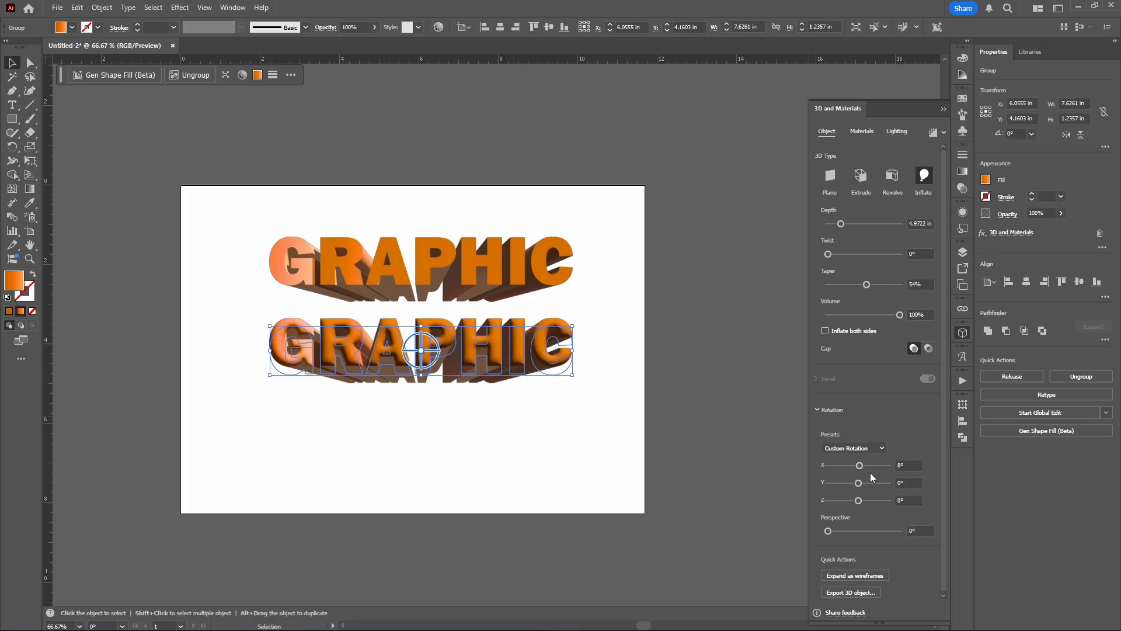
click(909, 465)
text(0)
key(Return)
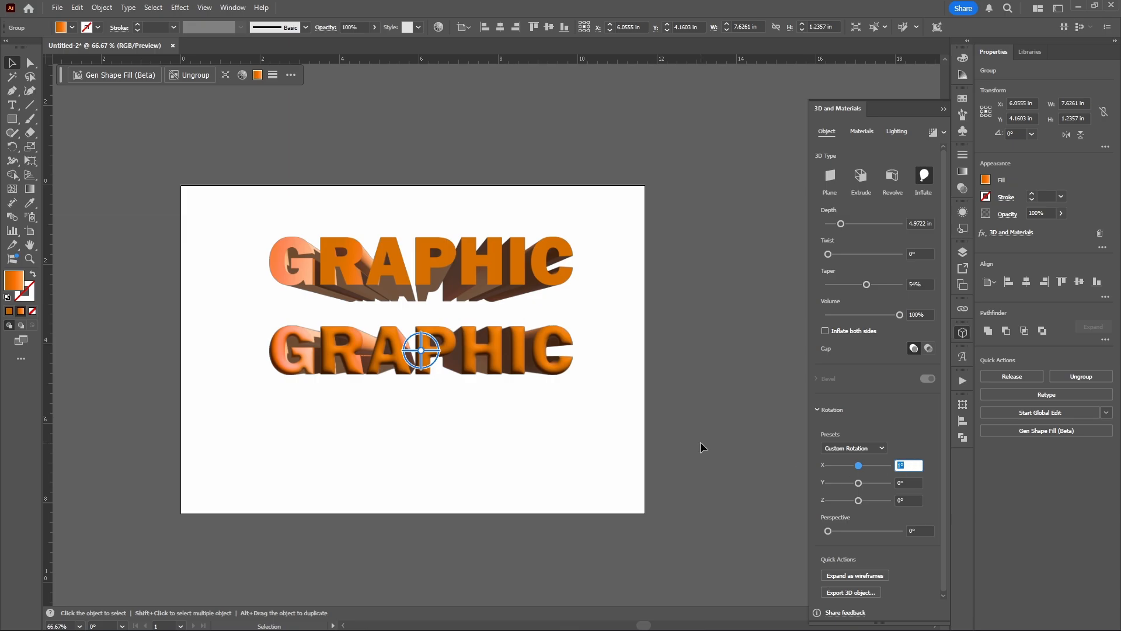
Step: Duplicate the inflated lettering and place the new copy beneath it at Y 6.132 in
click(506, 379)
drag(511, 358, 536, 416)
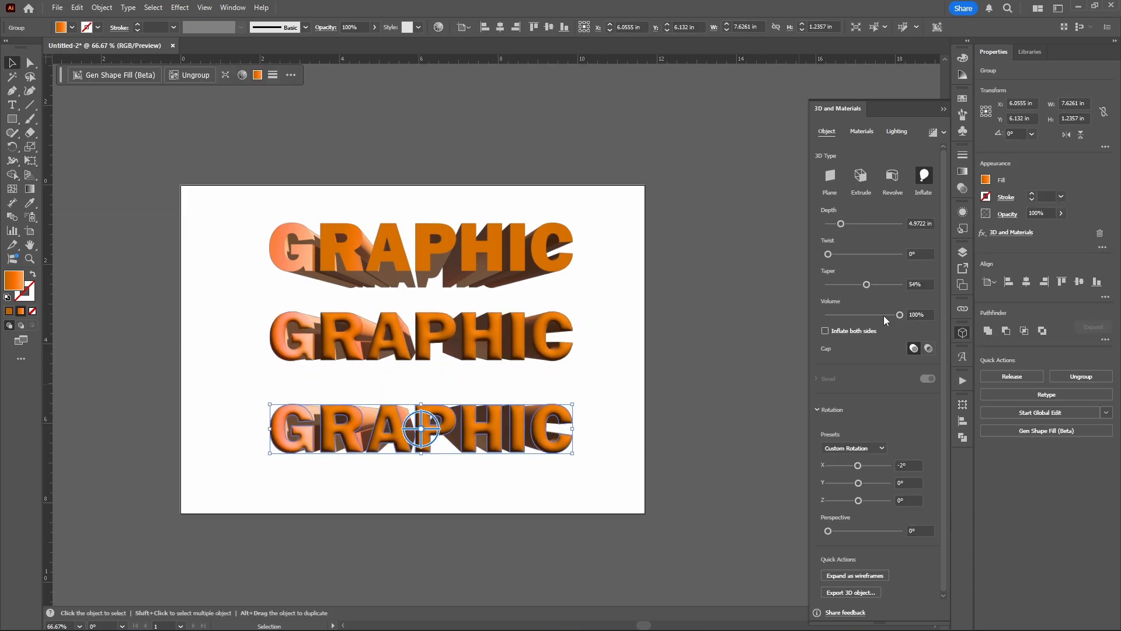
Step: Try the Fine Leather, Oxford Fabric, Gingham Print Fabric, Sand Step Dunes and Natural Cowhide Leather materials on the lowest copy
click(862, 131)
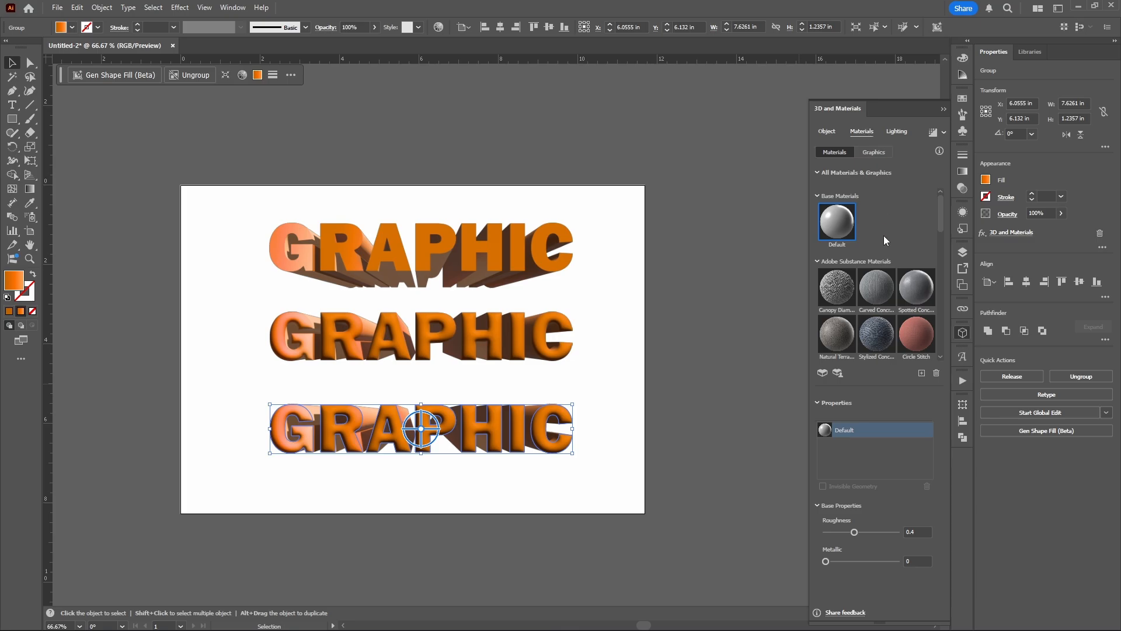
scroll(870, 309, down, 3)
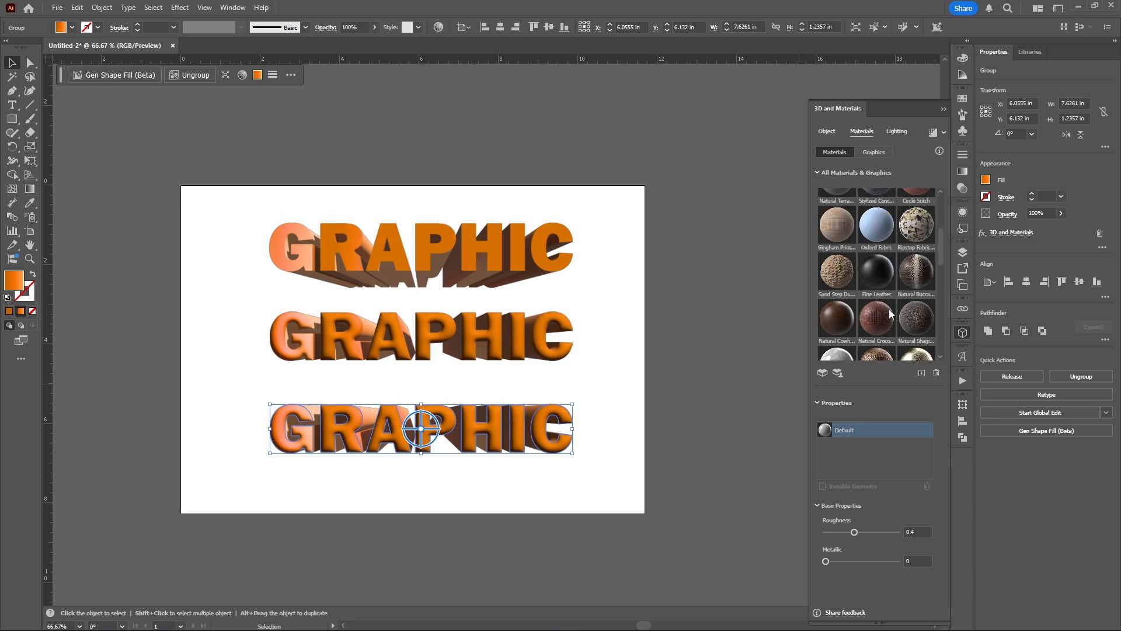
click(878, 267)
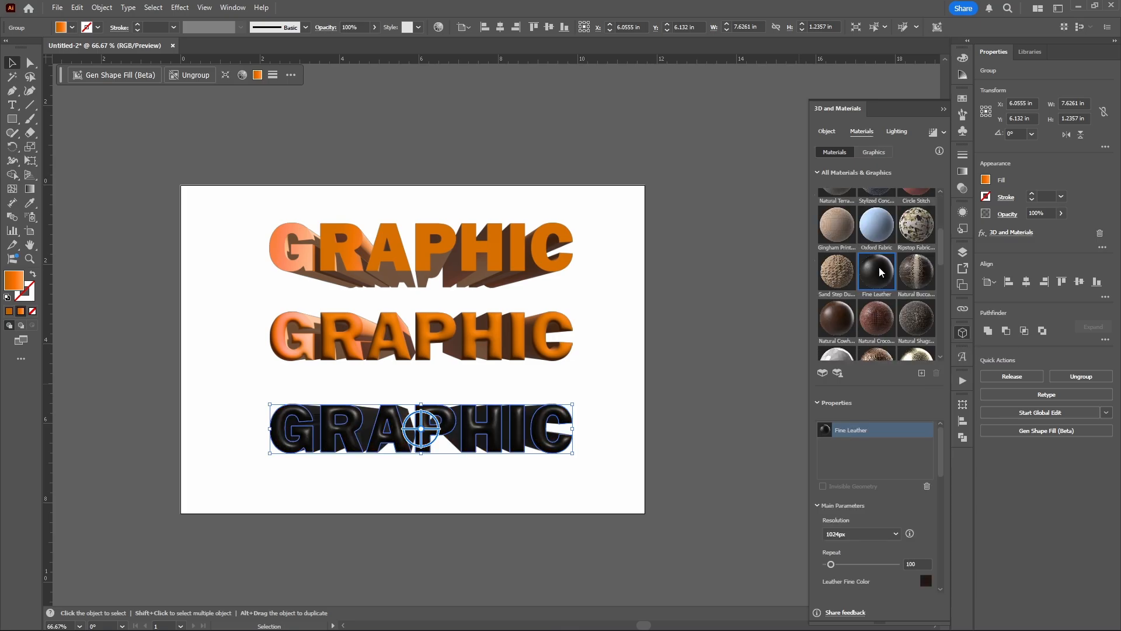
click(877, 223)
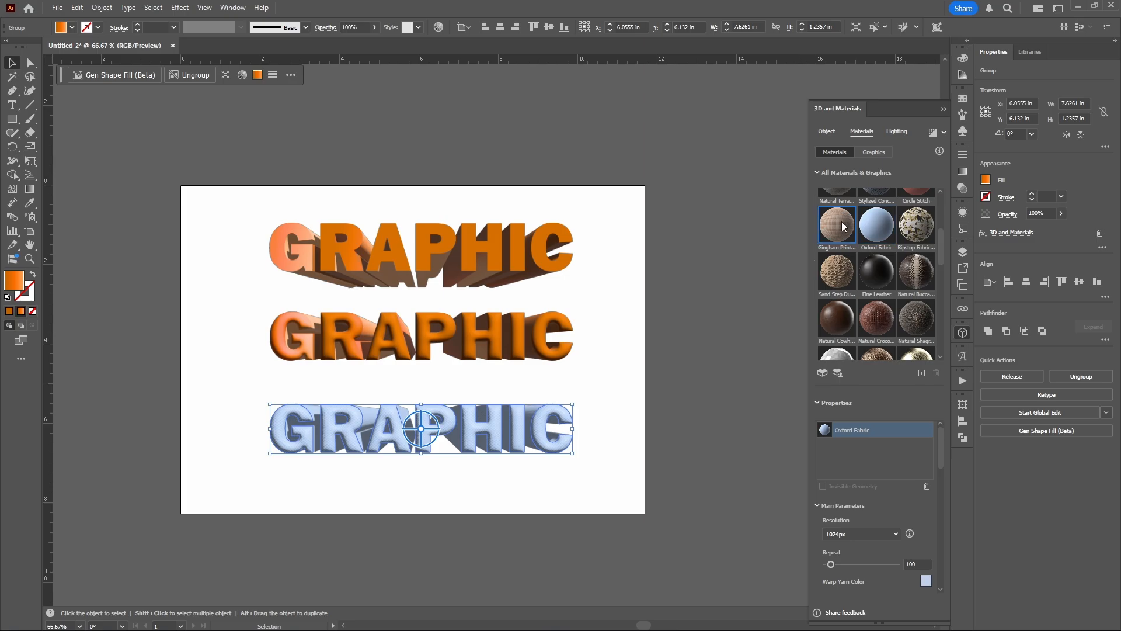
click(843, 226)
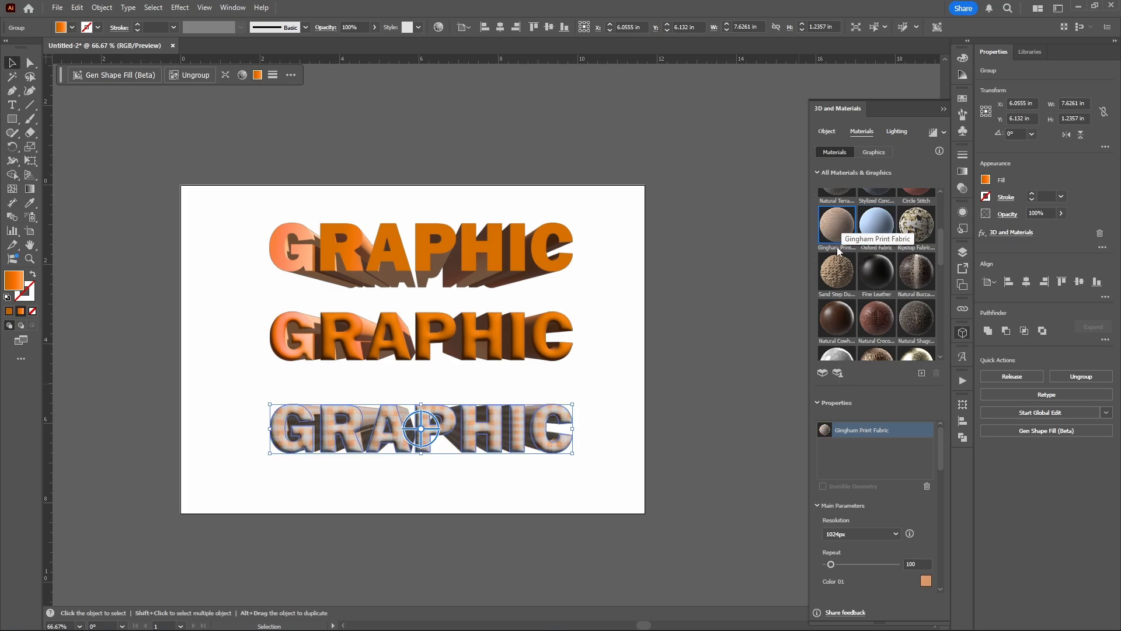
click(834, 278)
click(839, 314)
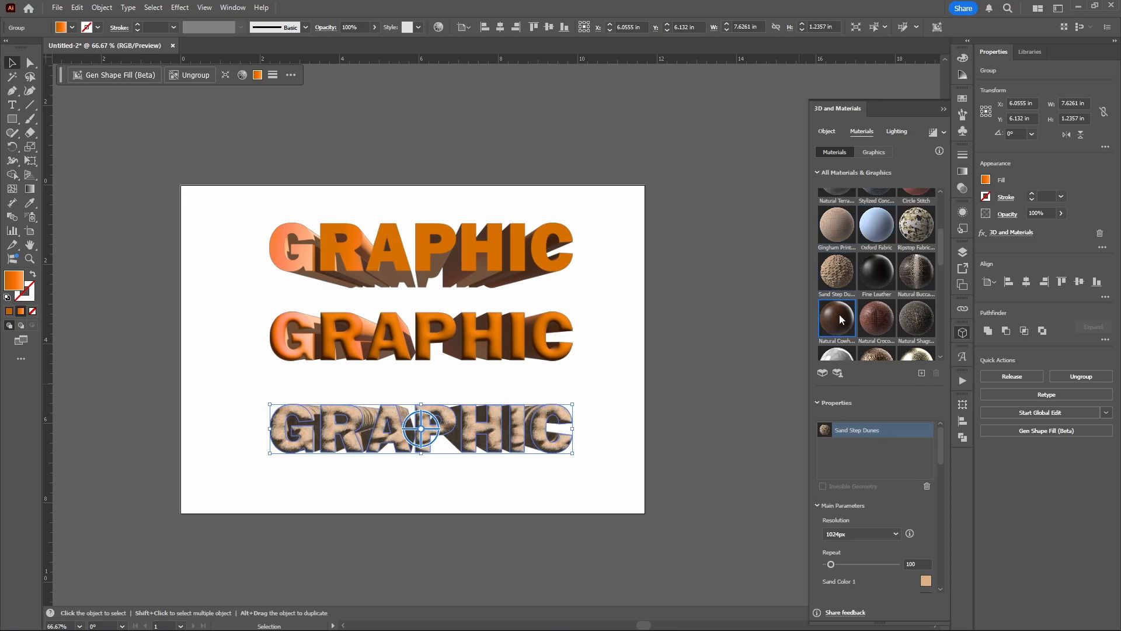
Step: Preview the Gold Natural material on the lowest copy and apply Marble Paint instead
scroll(876, 292, down, 2)
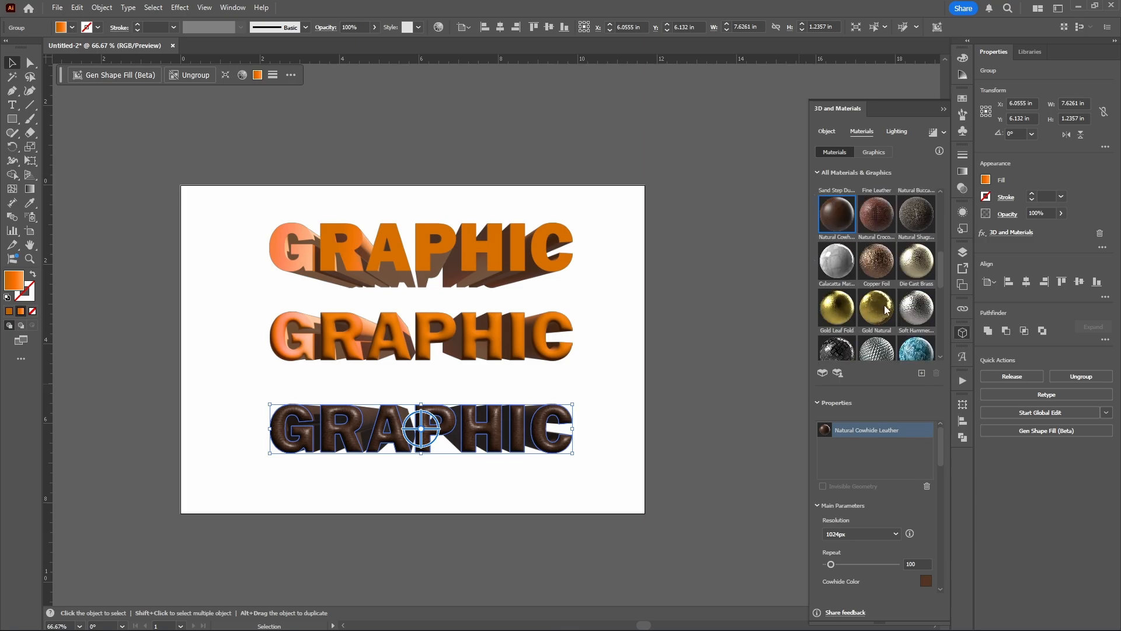
click(880, 308)
scroll(879, 306, down, 1)
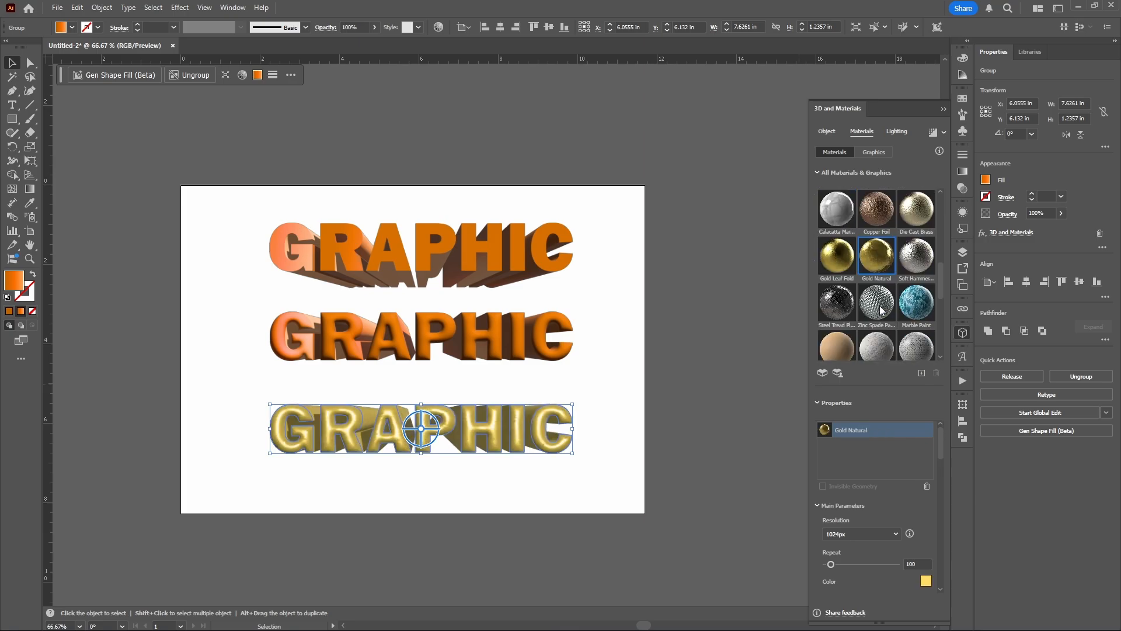
click(922, 258)
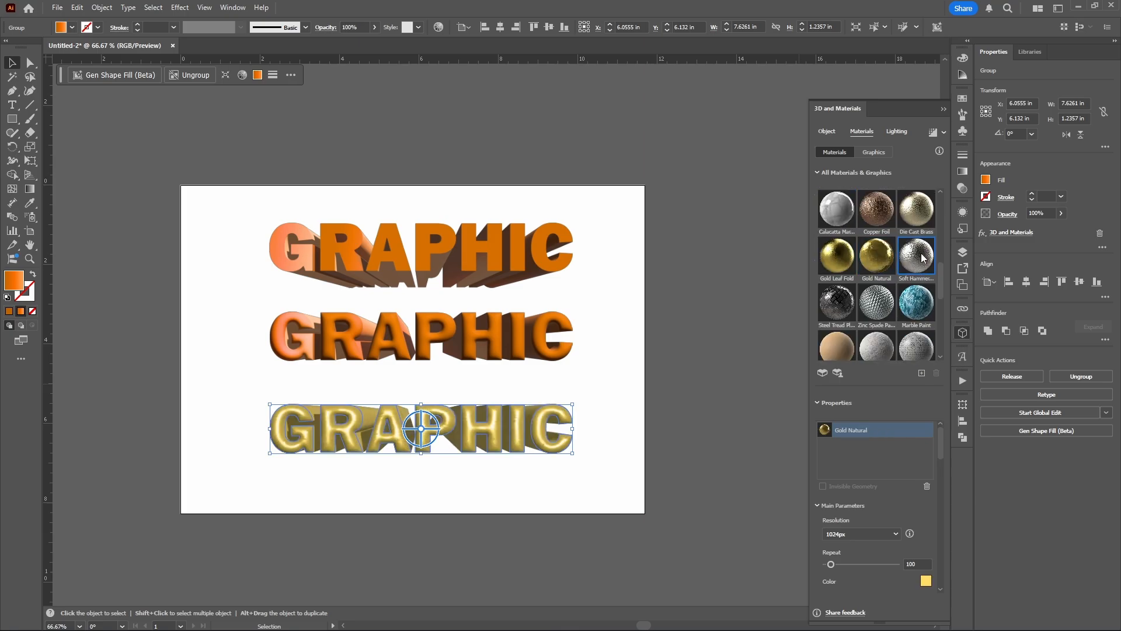
click(923, 302)
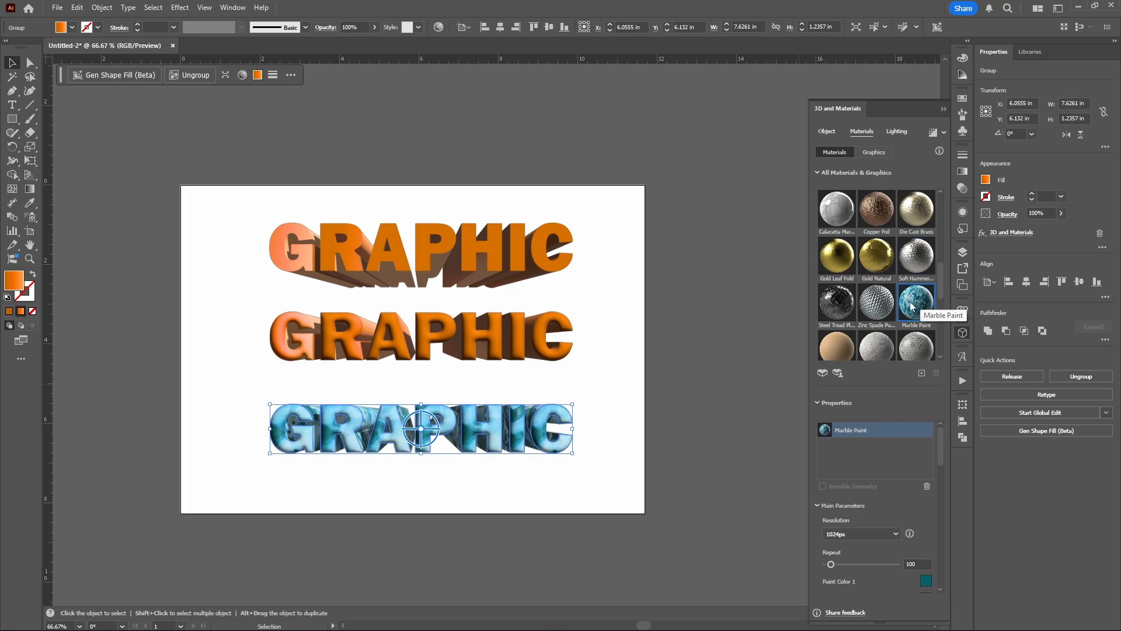
Step: Space the three words more evenly by moving the middle one to Y 4.3108 in and the upper one to Y 2.562 in
click(742, 342)
drag(509, 335, 509, 355)
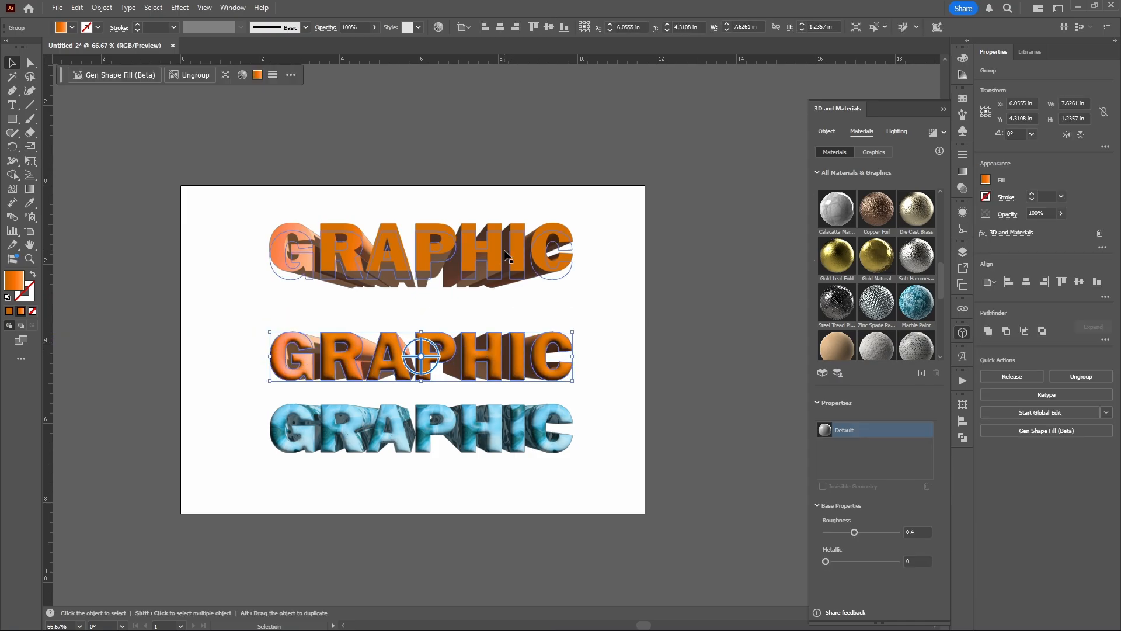
drag(506, 252, 506, 286)
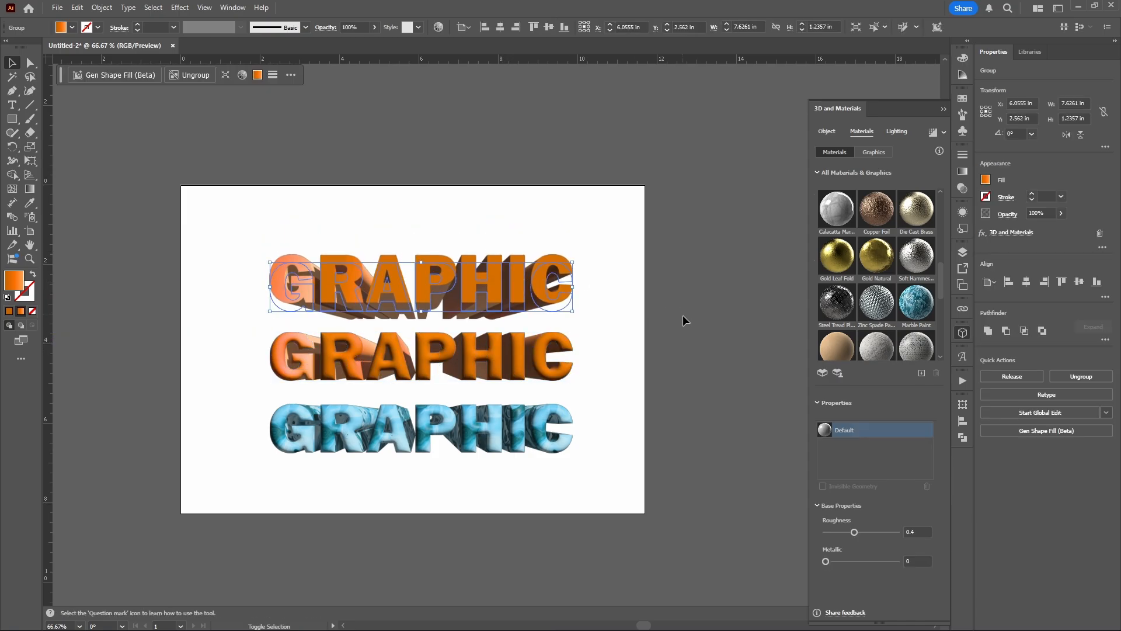